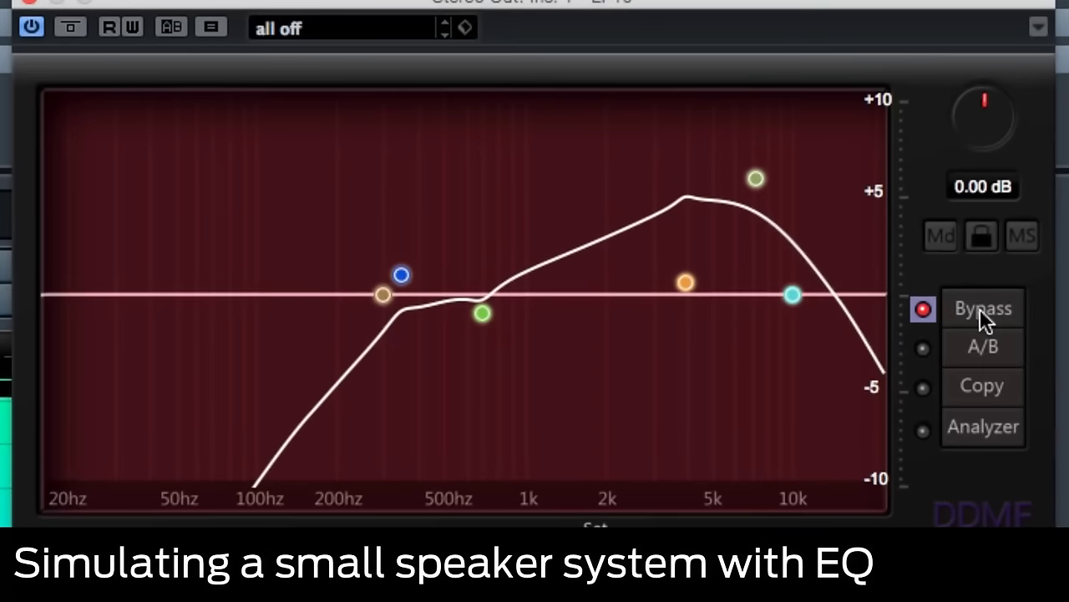
# A/B the mix by toggling the EQ bypass on and off three times
pyautogui.click(985, 309)
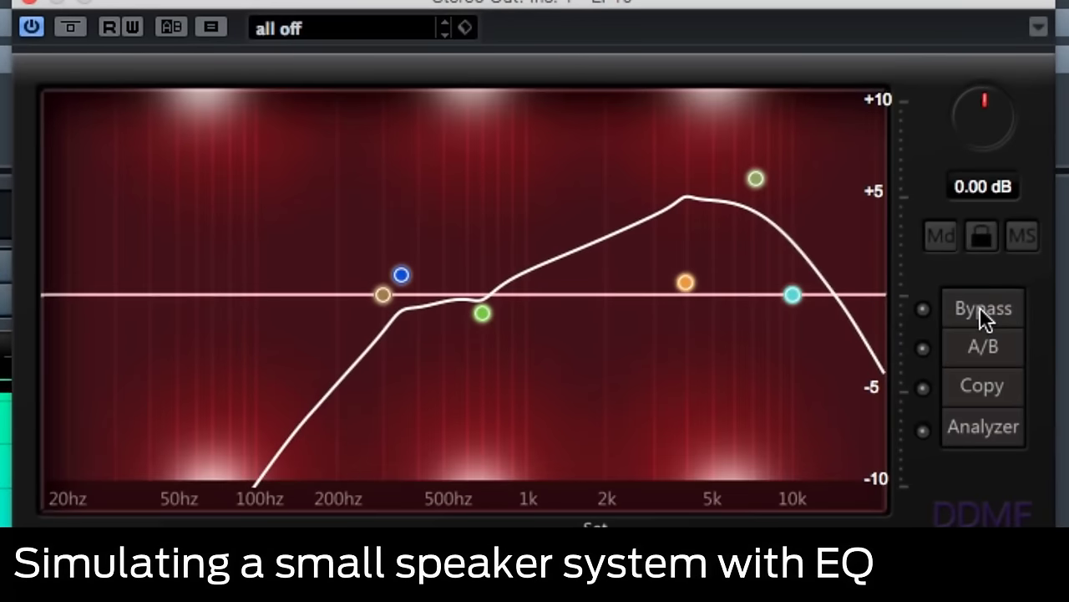
pyautogui.click(984, 309)
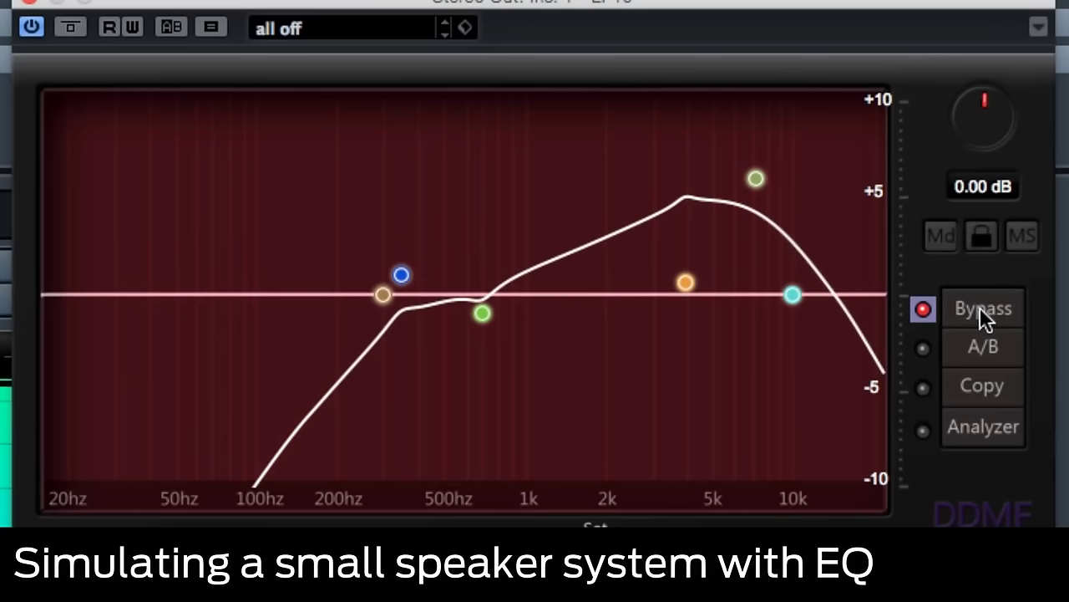
pyautogui.click(984, 309)
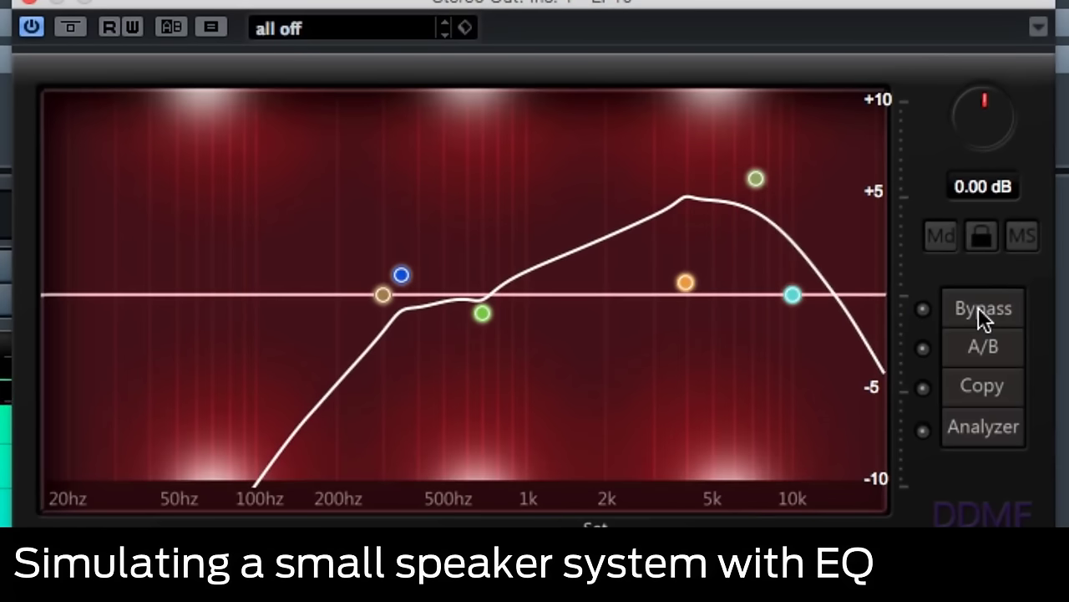
pyautogui.click(984, 309)
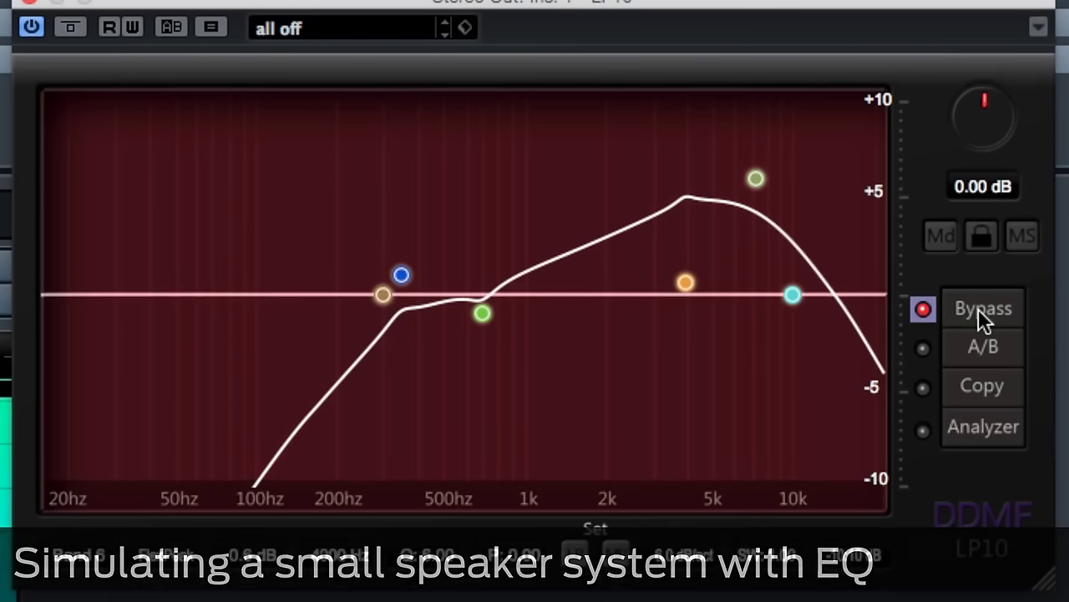
pyautogui.click(984, 311)
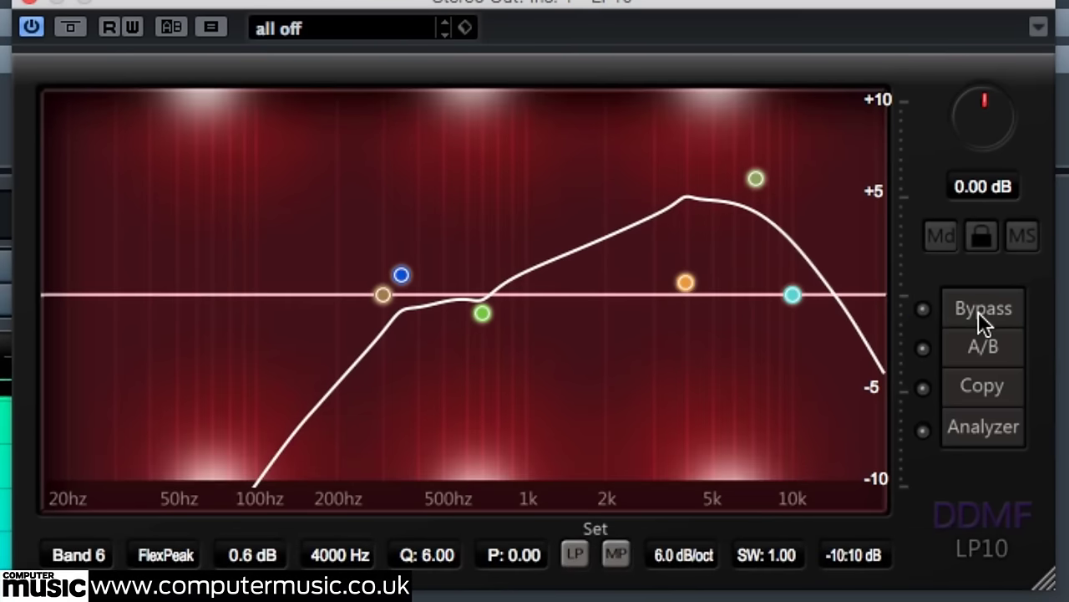
pyautogui.click(984, 311)
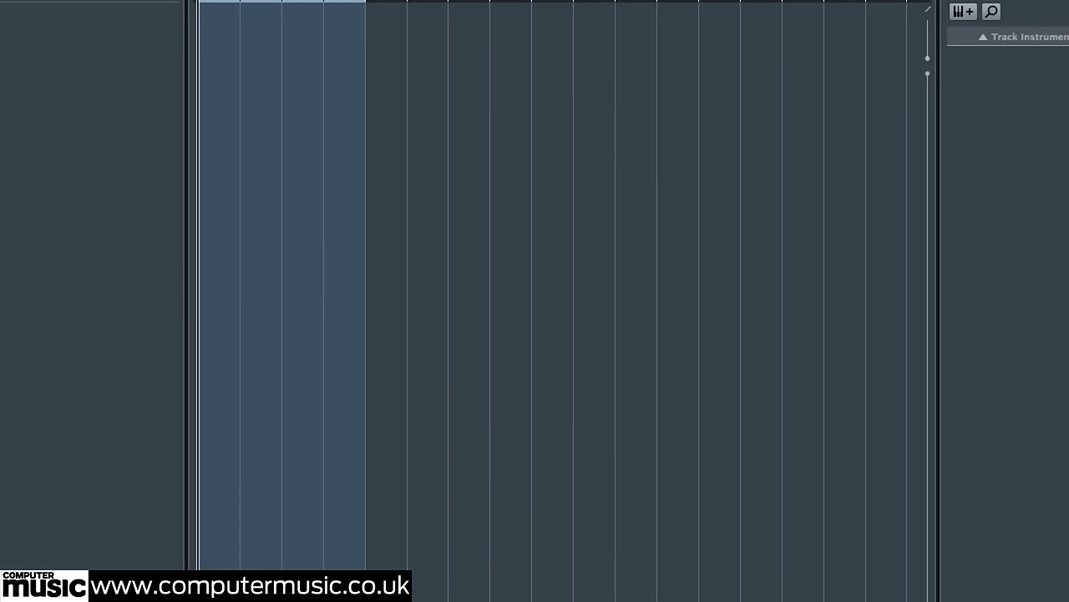
# Import FinalMix.wav and RoughMix.wav onto separate tracks, loop their length and start playback
pyautogui.moveTo(191, 1); pyautogui.dragTo(197, 25)
pyautogui.click(610, 170)
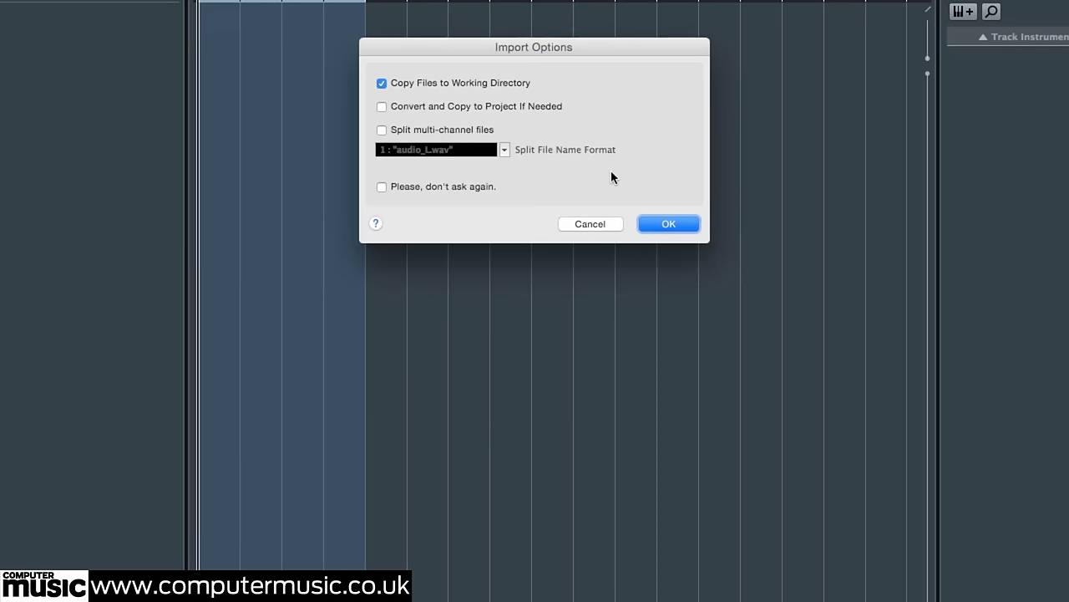
pyautogui.click(662, 223)
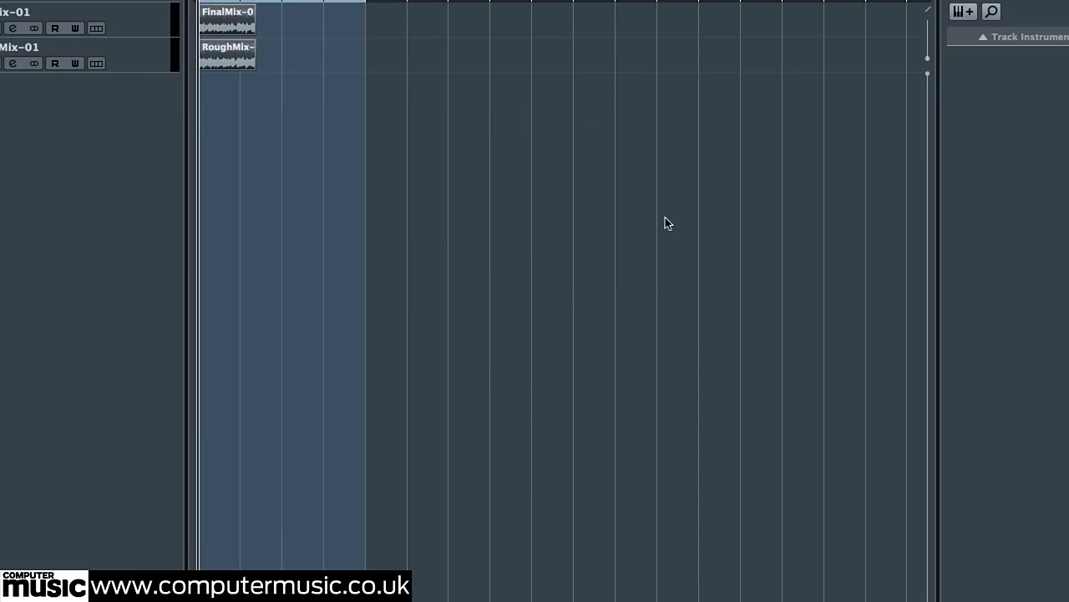
pyautogui.moveTo(312, 150); pyautogui.dragTo(192, 5)
pyautogui.press('p')
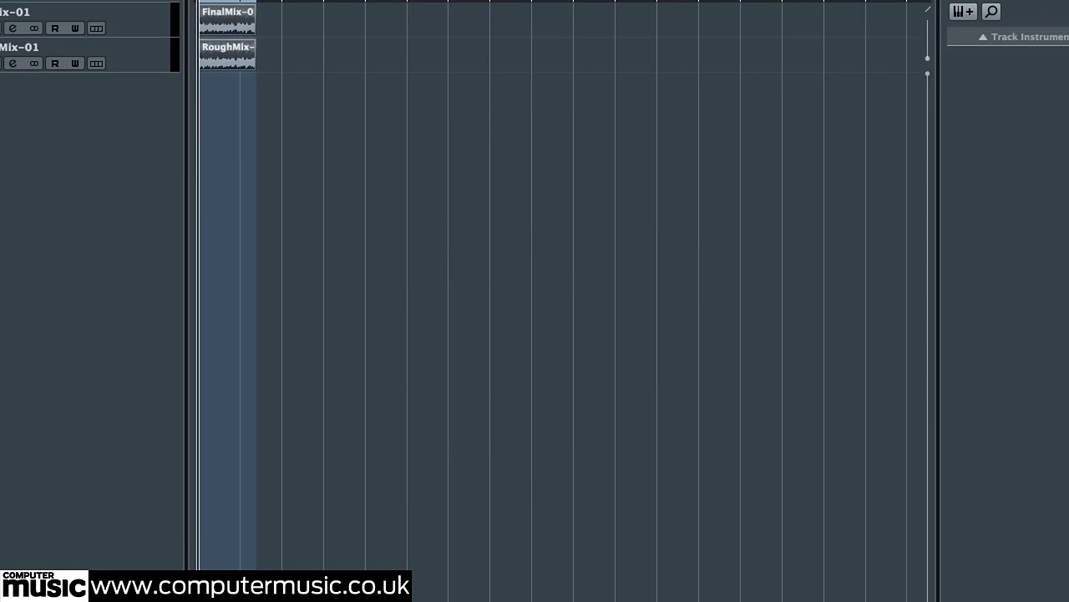
pyautogui.press('space')
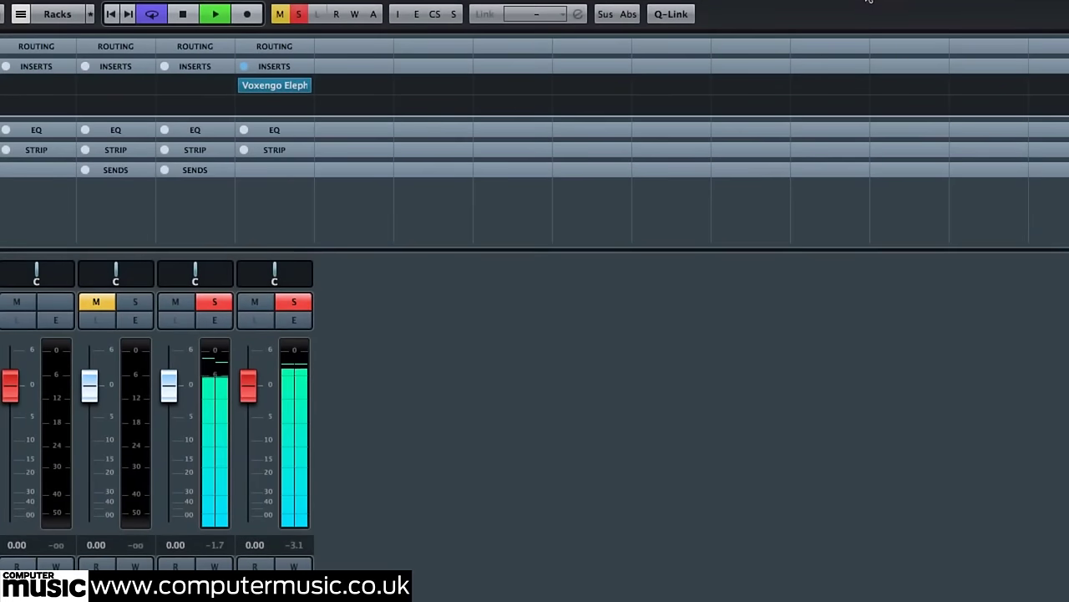
# Shift the Voxengo insert down one slot and load DDMF LP10 into the freed first slot
pyautogui.moveTo(243, 85); pyautogui.dragTo(282, 108)
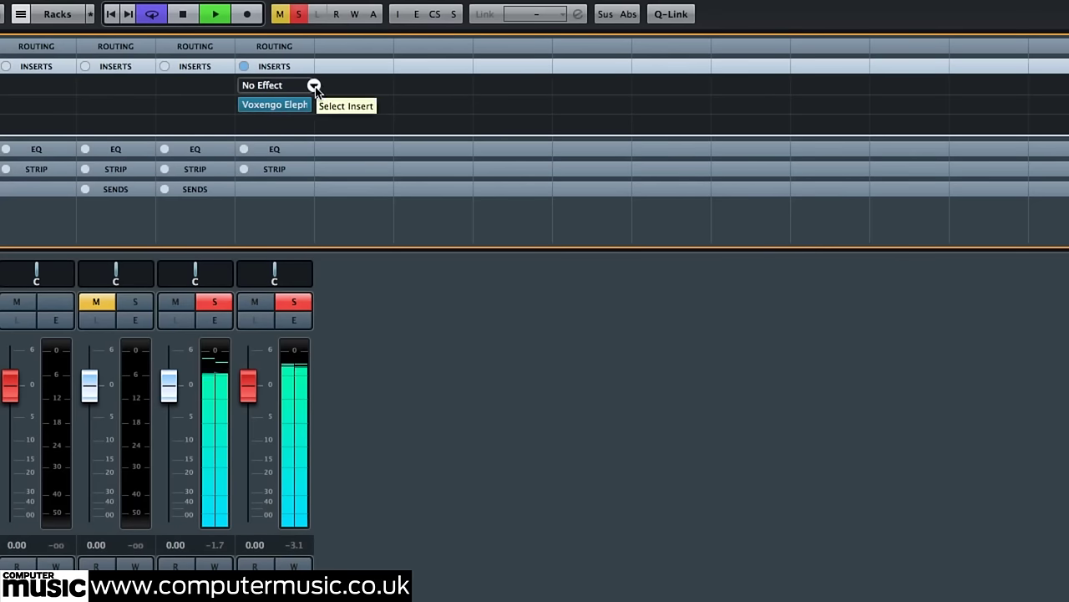
pyautogui.click(314, 86)
pyautogui.scroll(-5, 422, 369)
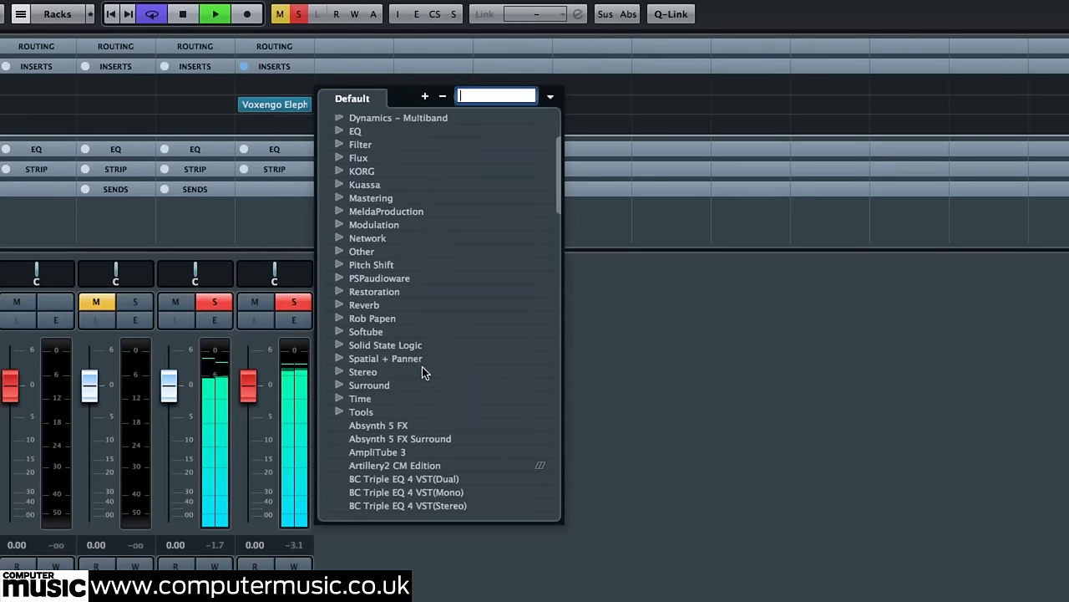
pyautogui.scroll(-6, 424, 372)
pyautogui.scroll(-3, 390, 372)
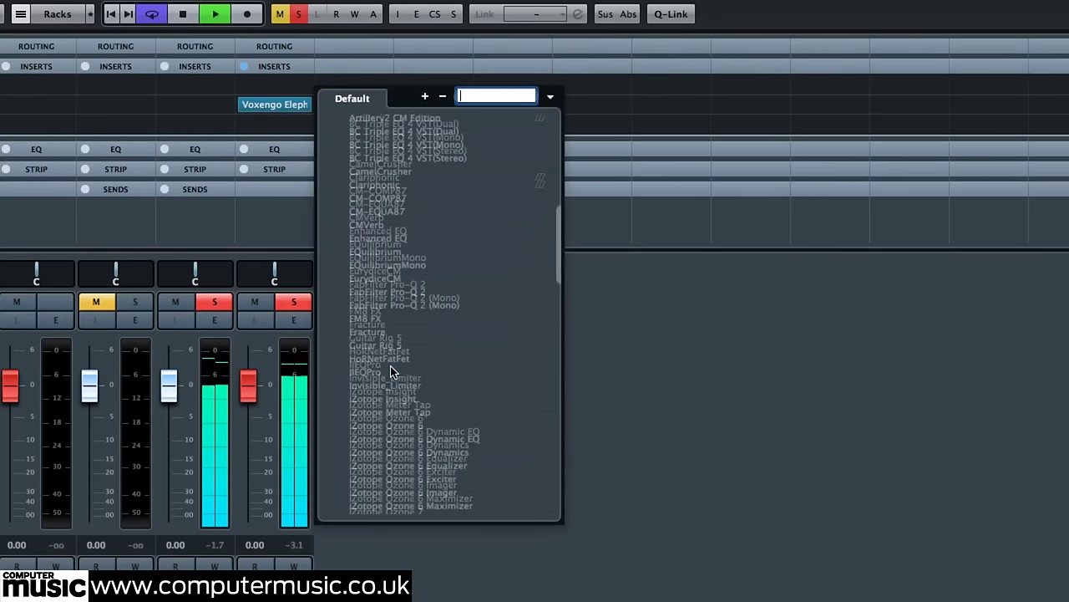
pyautogui.scroll(-6, 390, 366)
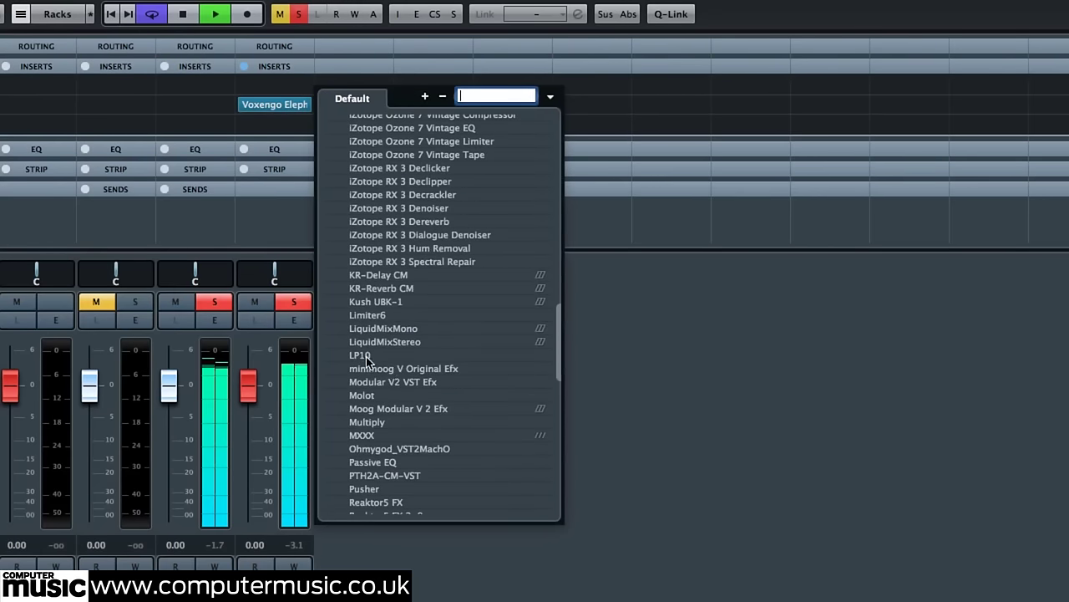
pyautogui.click(367, 356)
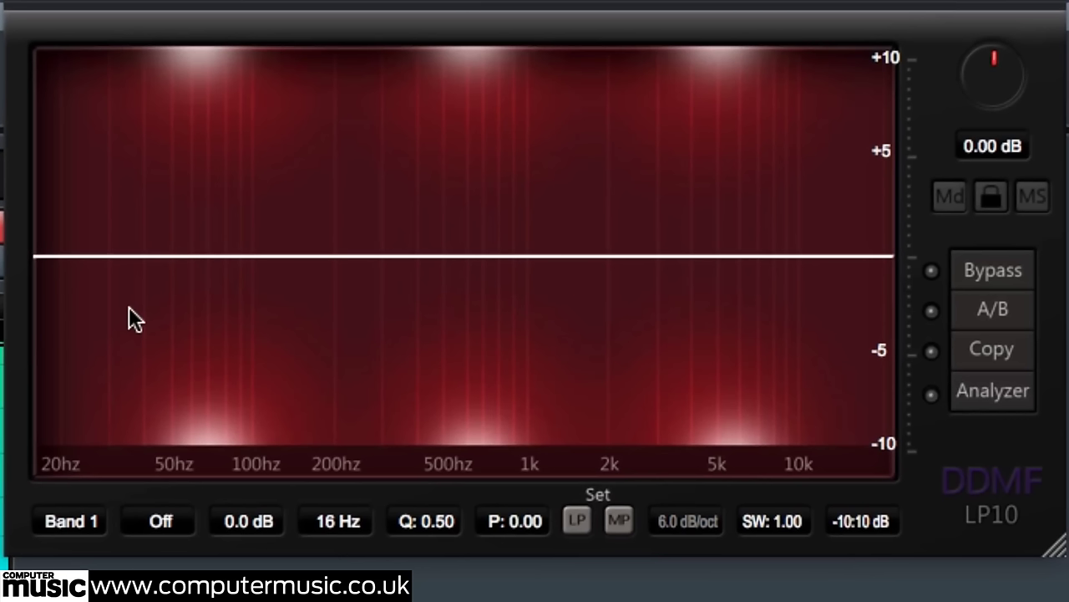
# Make LP10 band 1 a FlexHP high-pass with a 300 Hz cutoff
pyautogui.click(156, 522)
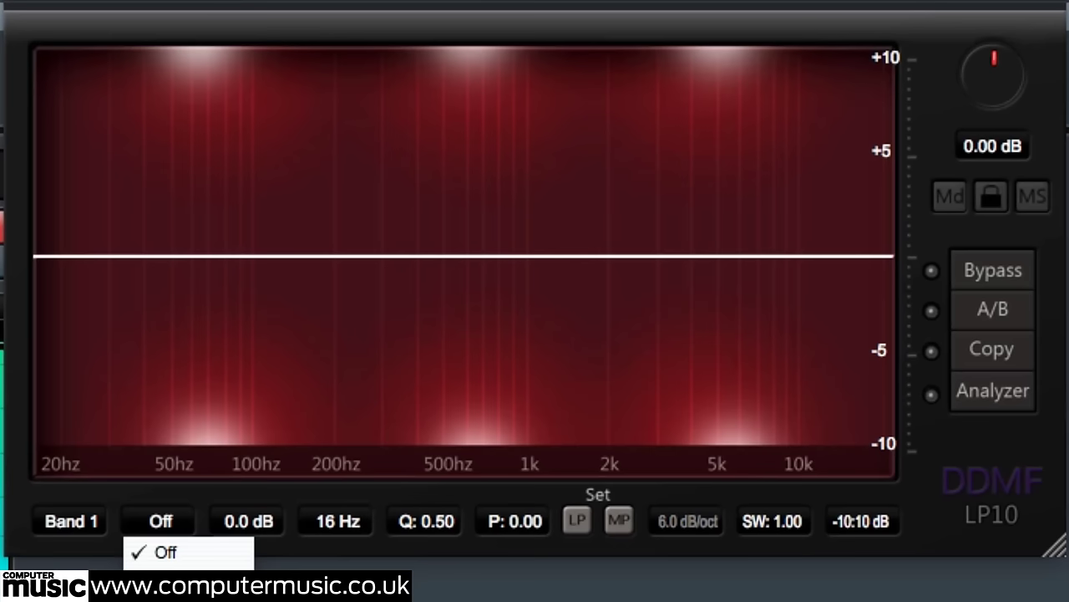
pyautogui.click(167, 585)
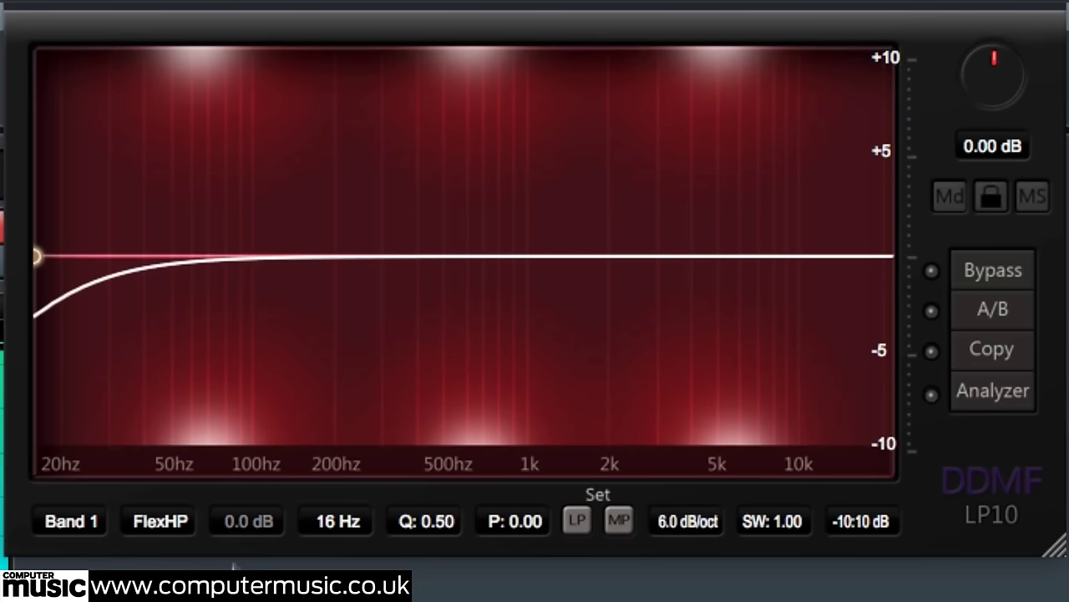
pyautogui.doubleClick(344, 521)
pyautogui.write('300')
pyautogui.press('Return')
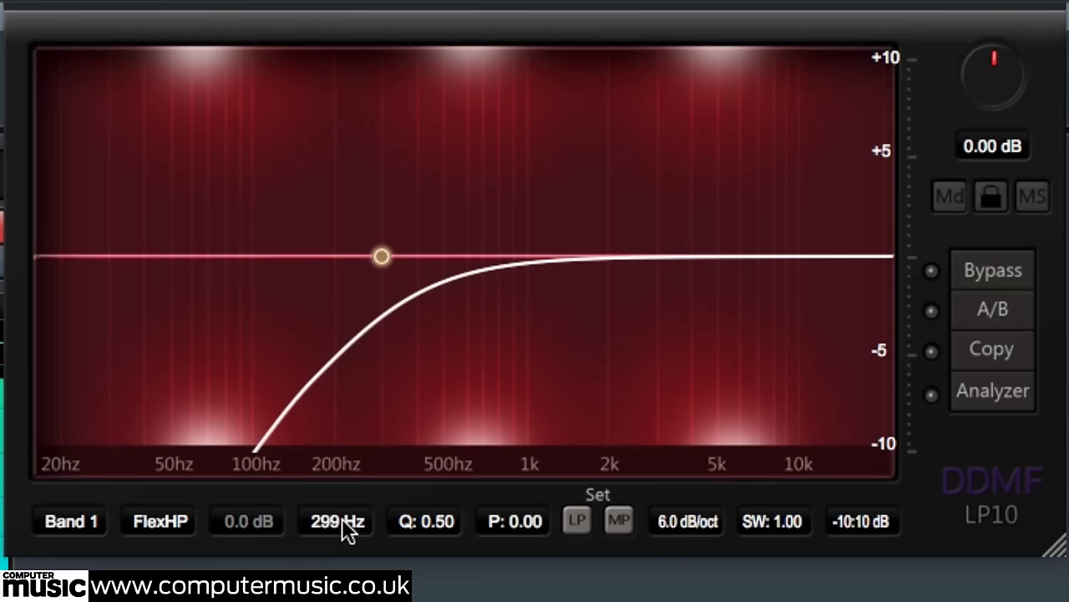
# Make band 2 a FlexPeak filter centred at 350 Hz
pyautogui.click(67, 524)
pyautogui.click(115, 573)
pyautogui.click(153, 518)
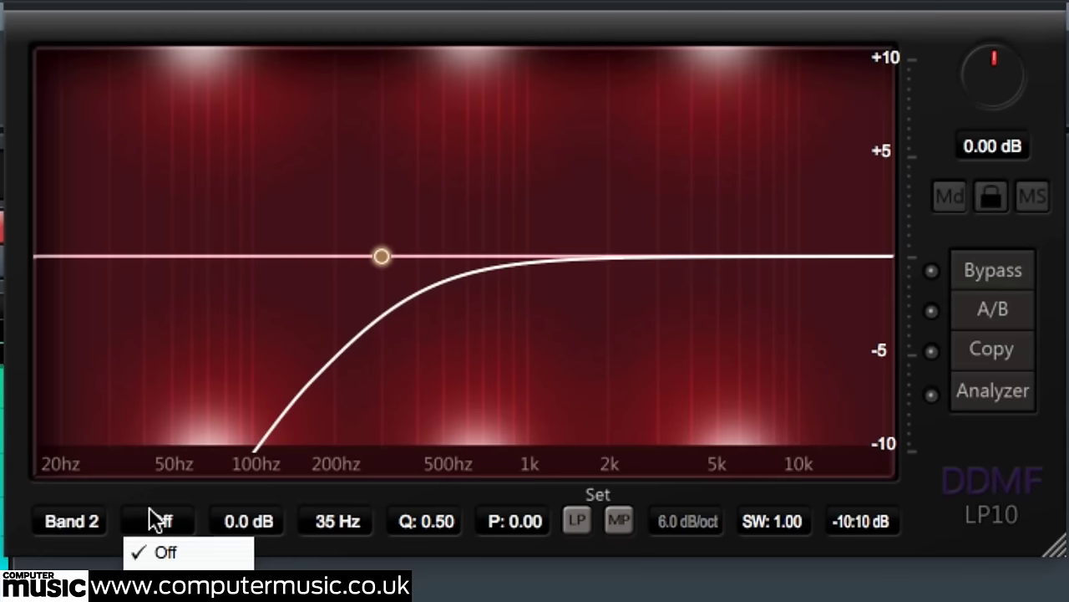
pyautogui.click(184, 580)
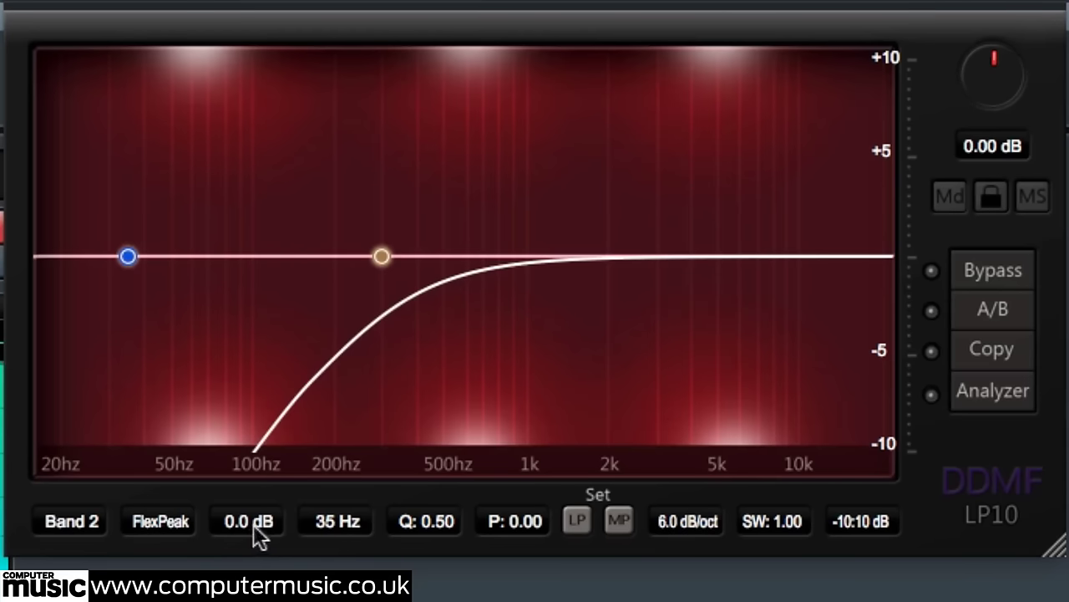
pyautogui.doubleClick(330, 518)
pyautogui.write('350')
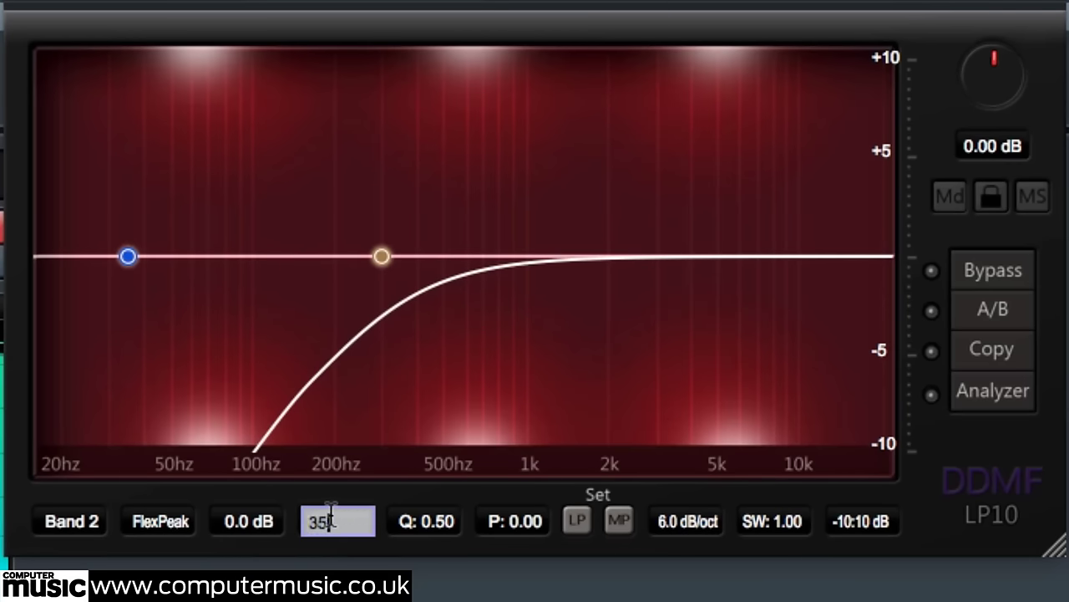
pyautogui.press('Return')
# Give band 2 a 1 dB gain and a Q of 4
pyautogui.doubleClick(259, 519)
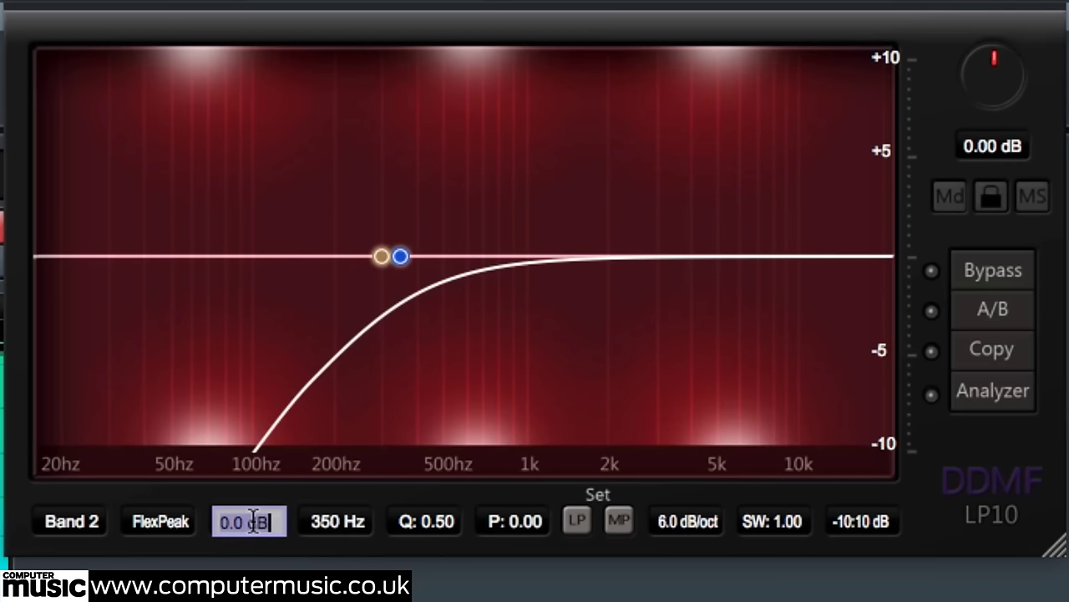
pyautogui.write('1')
pyautogui.press('Return')
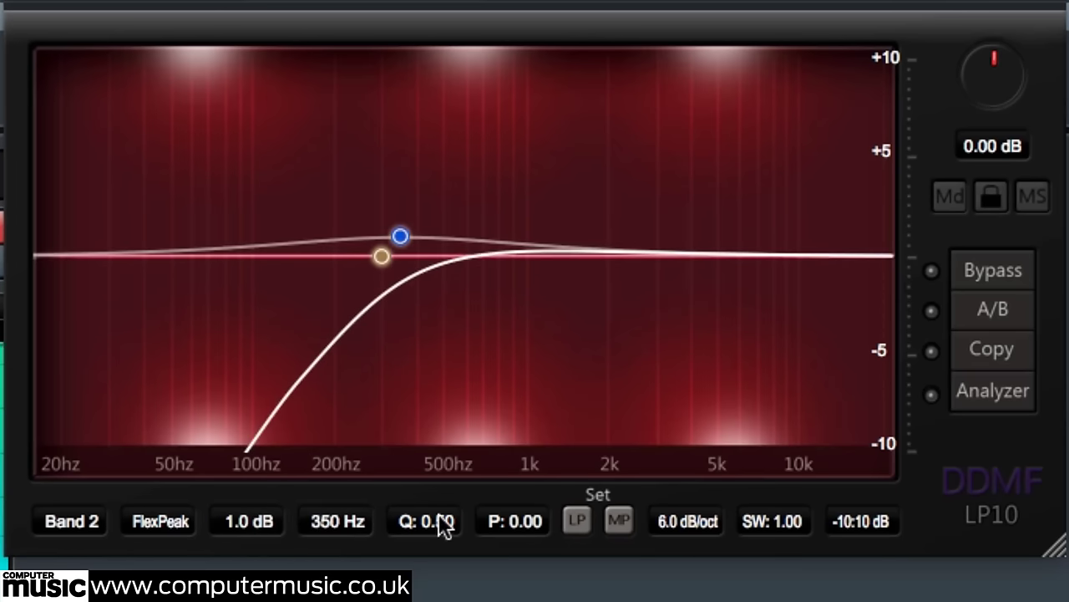
pyautogui.doubleClick(422, 520)
pyautogui.write('4')
pyautogui.press('Return')
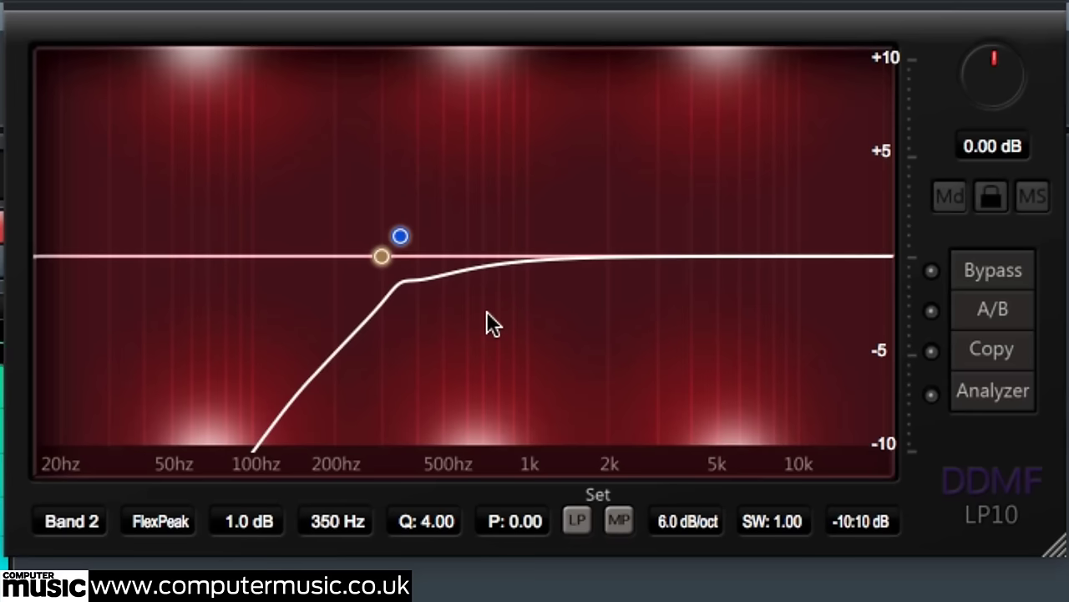
# Make band 3 a FlexPeak filter centred at 700 Hz
pyautogui.click(71, 520)
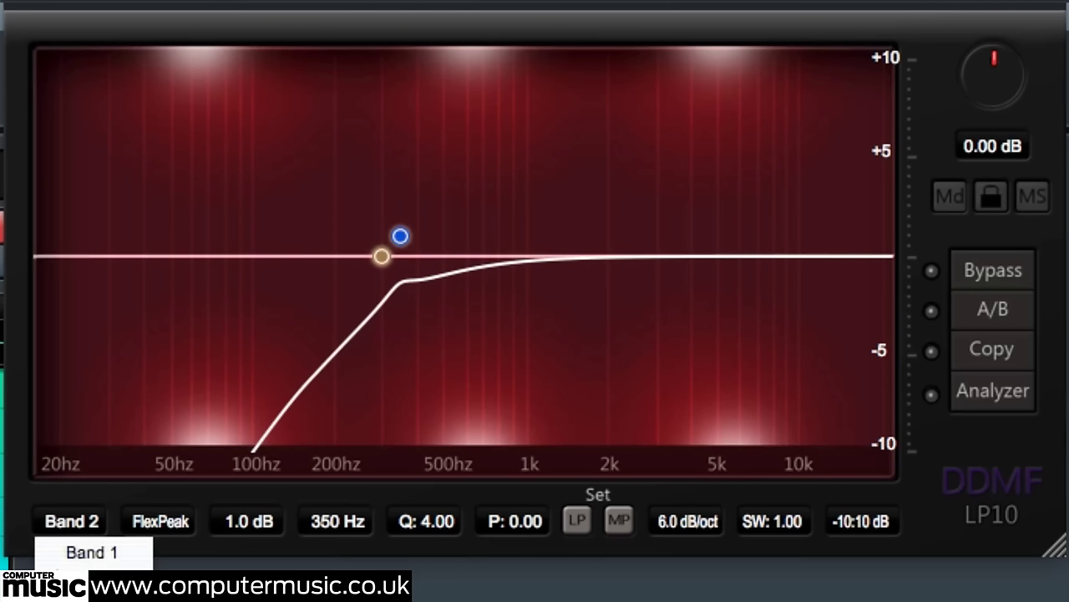
pyautogui.click(71, 589)
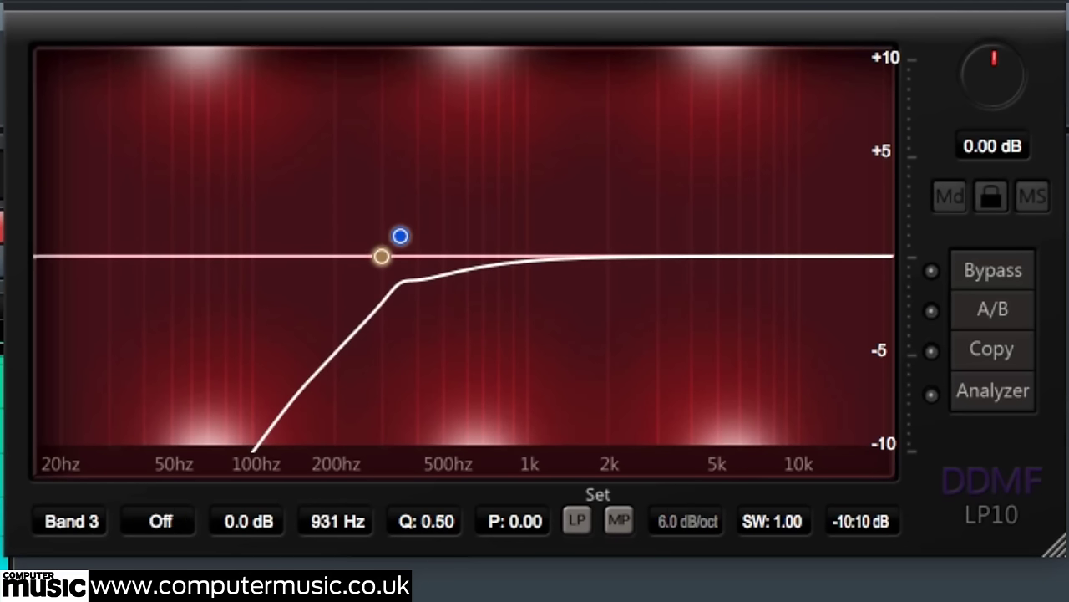
pyautogui.click(179, 524)
pyautogui.click(167, 575)
pyautogui.click(320, 518)
pyautogui.write('700')
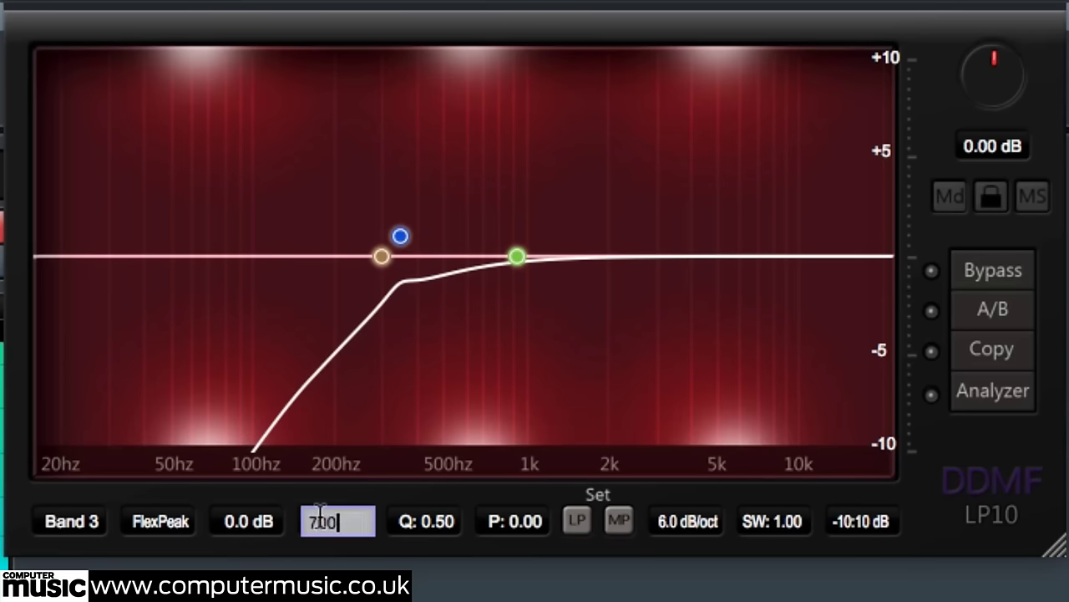
pyautogui.press('Return')
# Set band 3's Q to 4 and its gain to -1 dB
pyautogui.click(410, 516)
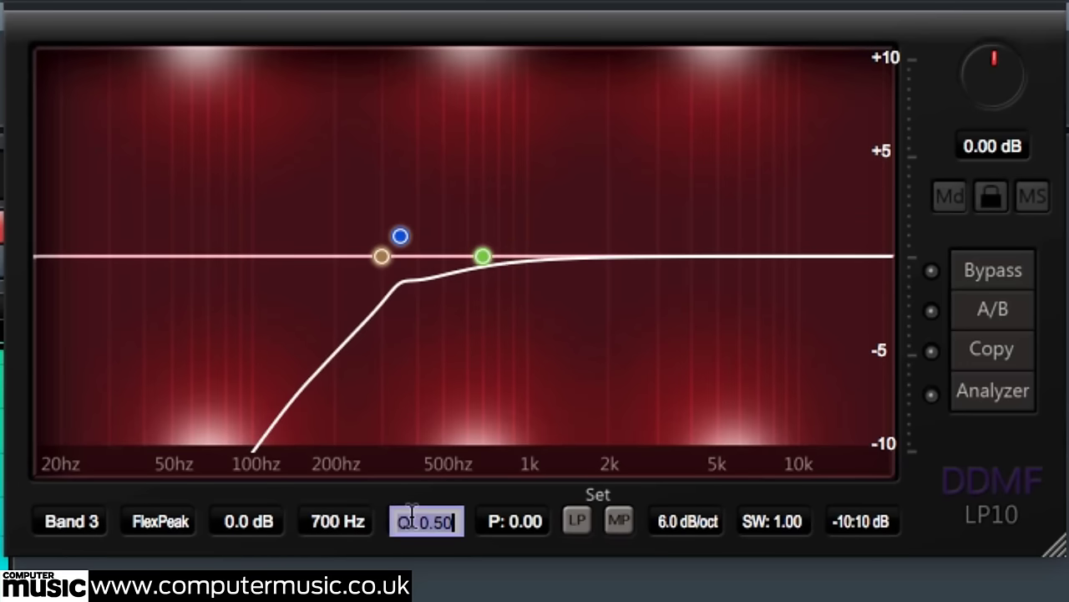
pyautogui.write('4')
pyautogui.press('Return')
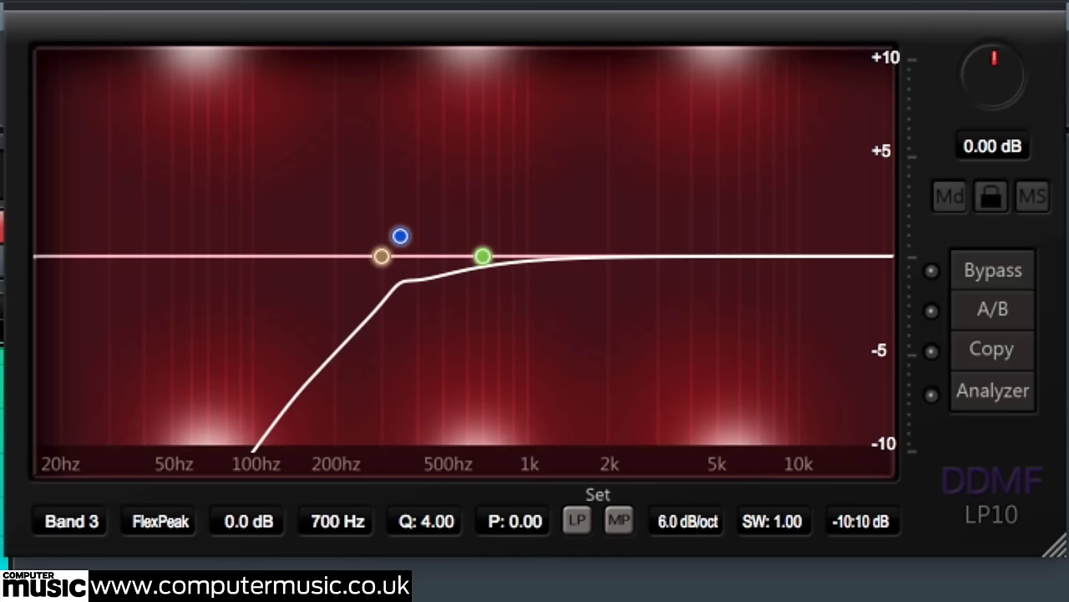
pyautogui.click(270, 521)
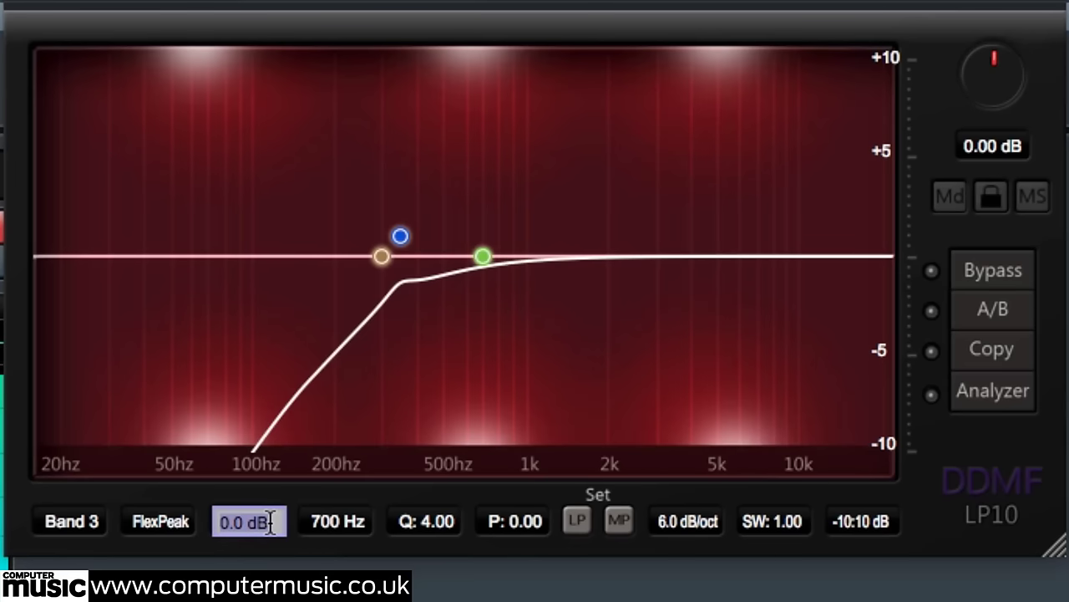
pyautogui.write('-1')
pyautogui.press('Return')
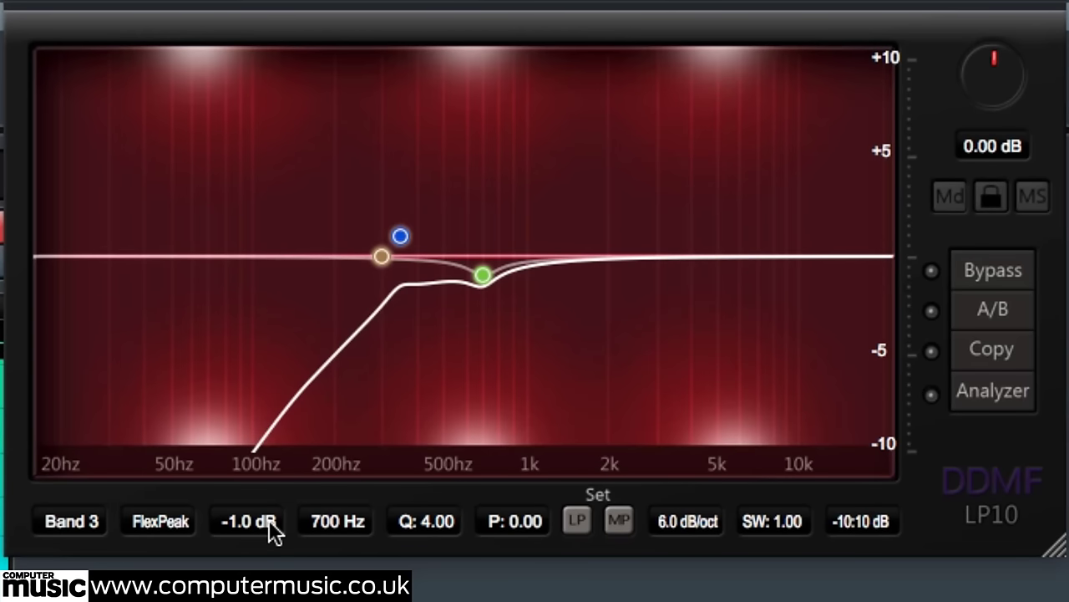
# Make band 4 a FlexLP low-pass with a 10000 Hz cutoff
pyautogui.click(59, 526)
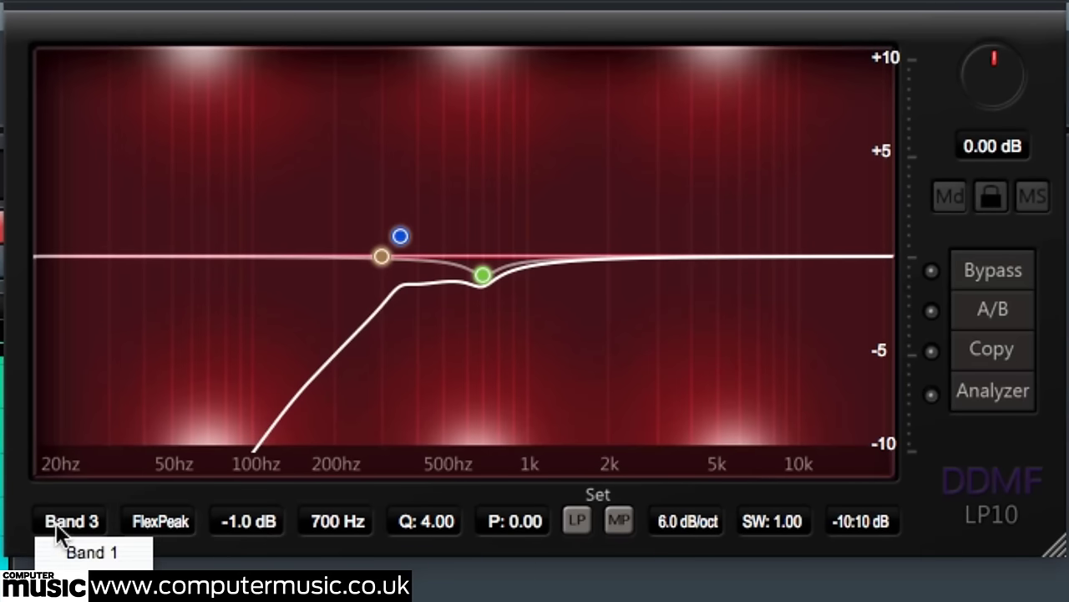
pyautogui.click(92, 595)
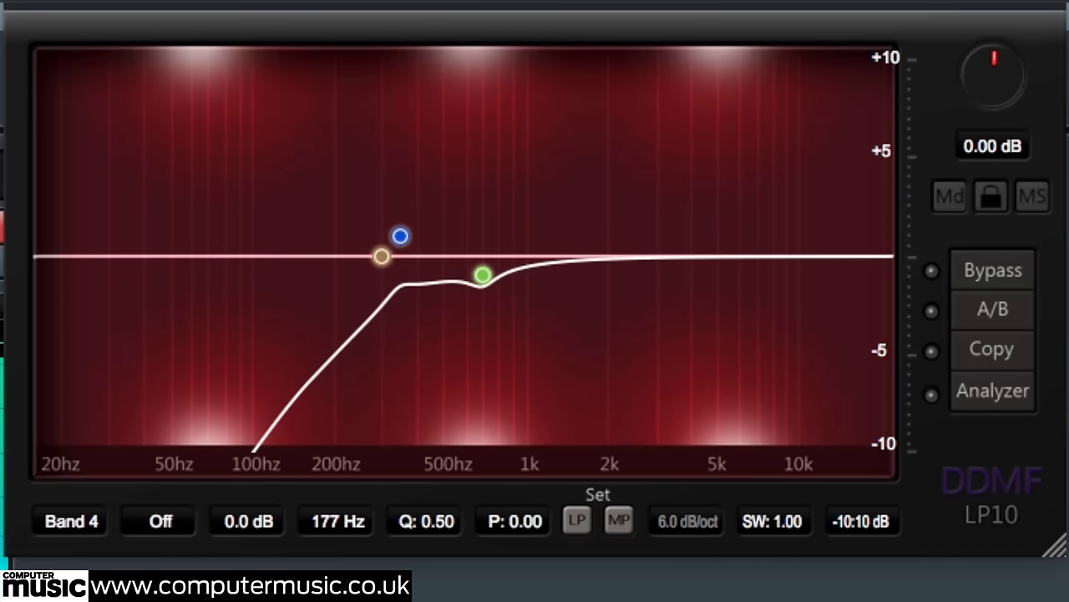
pyautogui.click(167, 526)
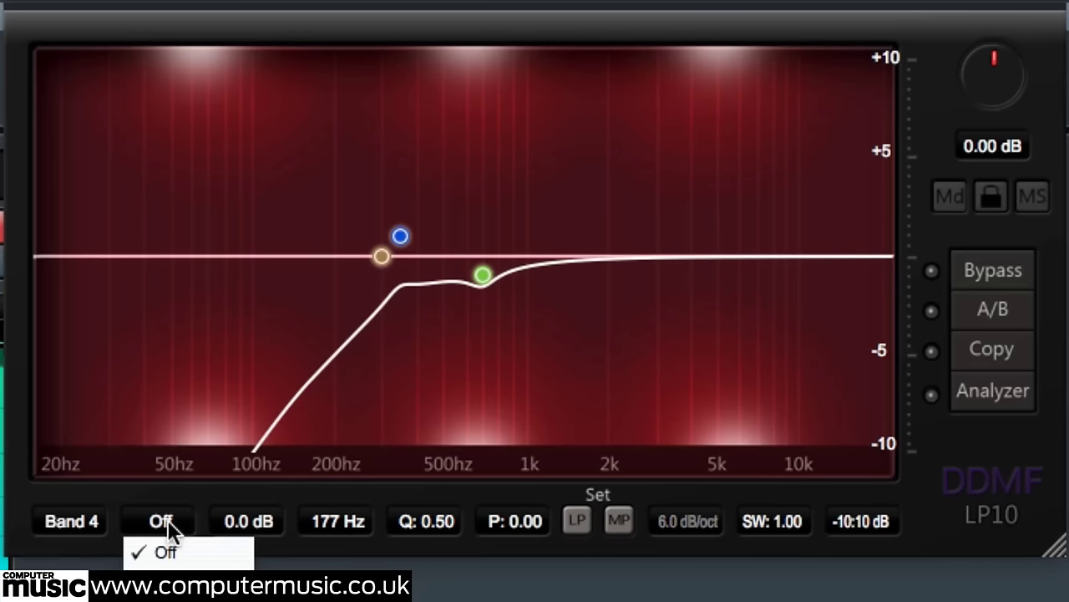
pyautogui.press('Down')
pyautogui.press('Return')
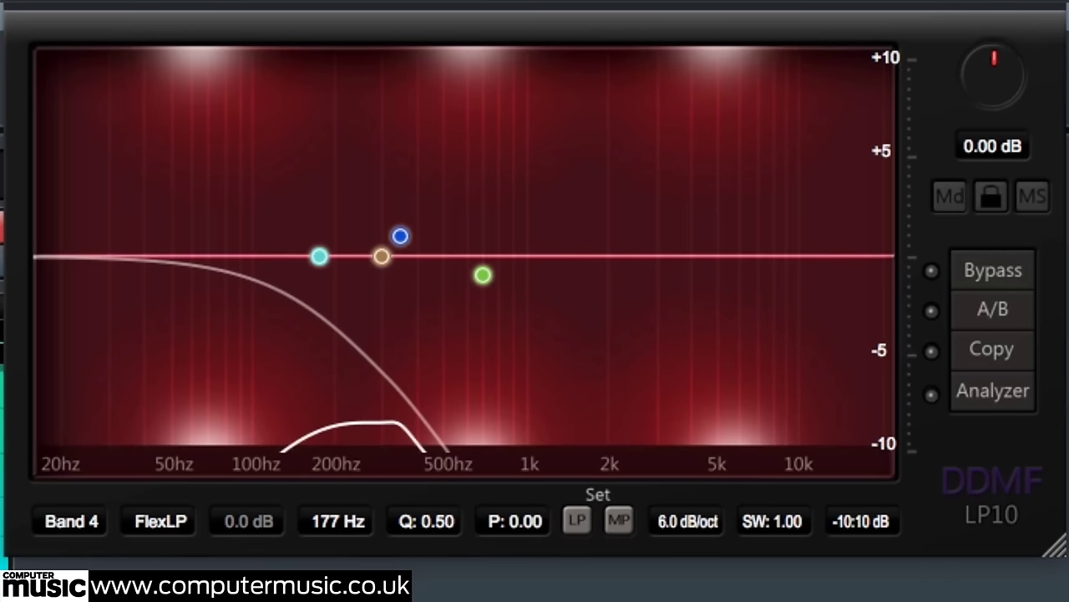
pyautogui.click(325, 518)
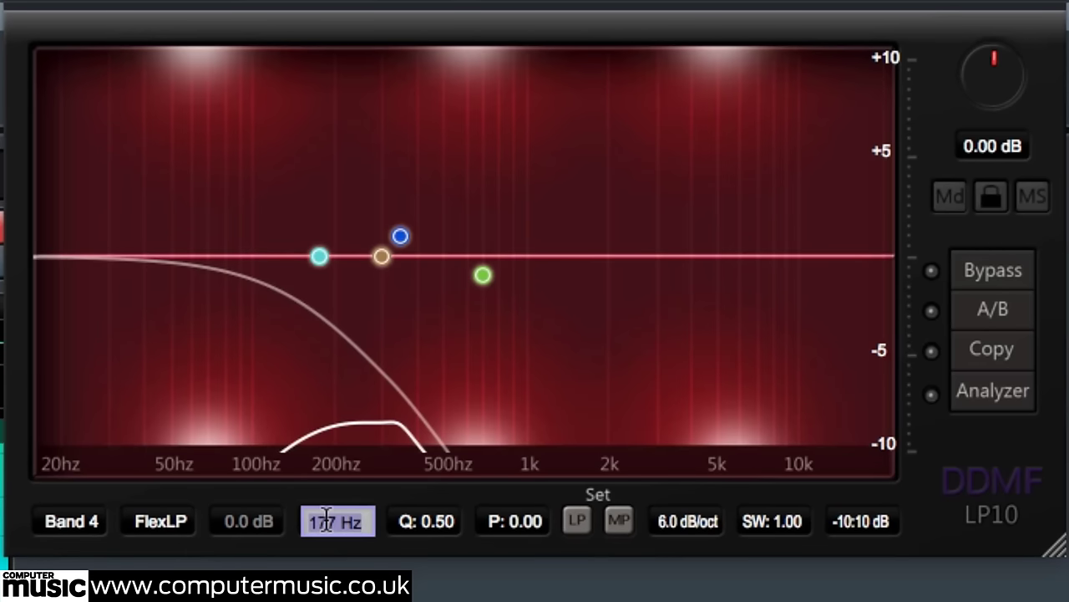
pyautogui.write('10000')
pyautogui.press('Return')
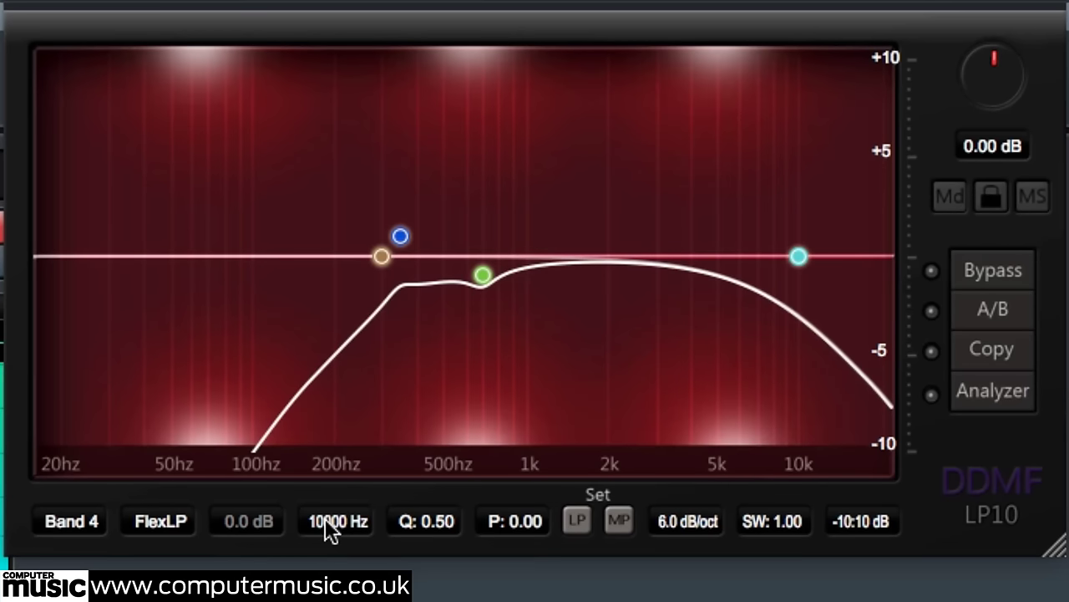
pyautogui.click(92, 524)
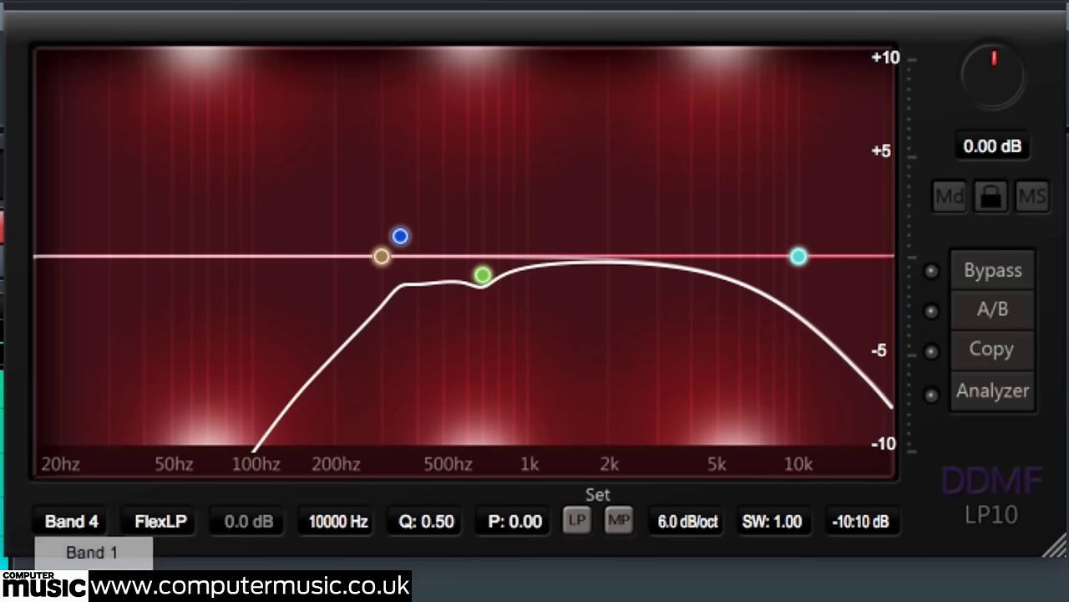
# Make band 5 a FlexPeak filter centred at 7300 Hz
pyautogui.click(131, 563)
pyautogui.click(159, 524)
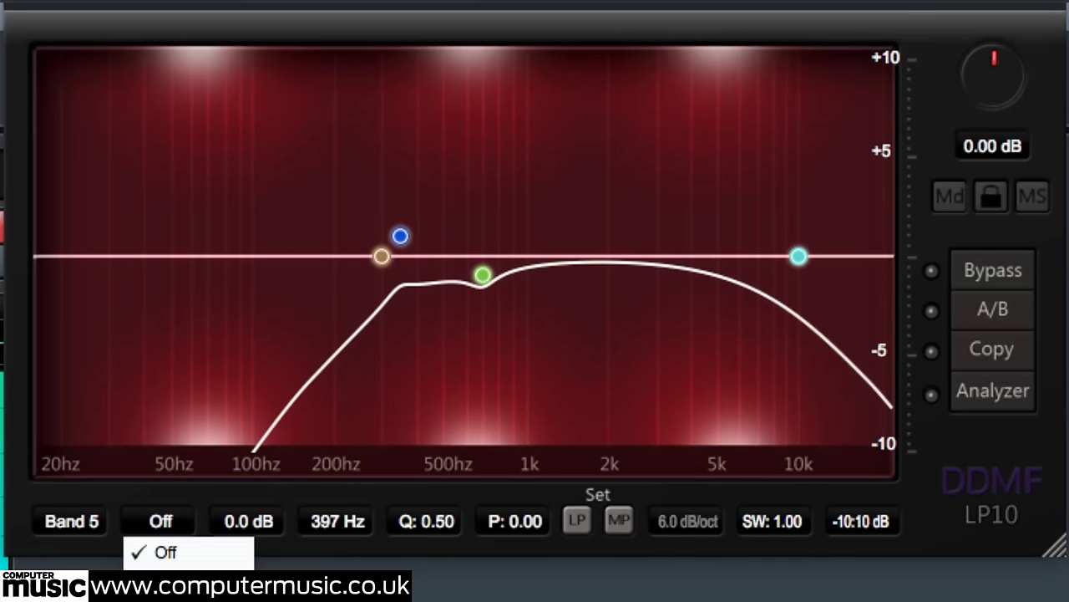
pyautogui.click(167, 573)
pyautogui.click(330, 522)
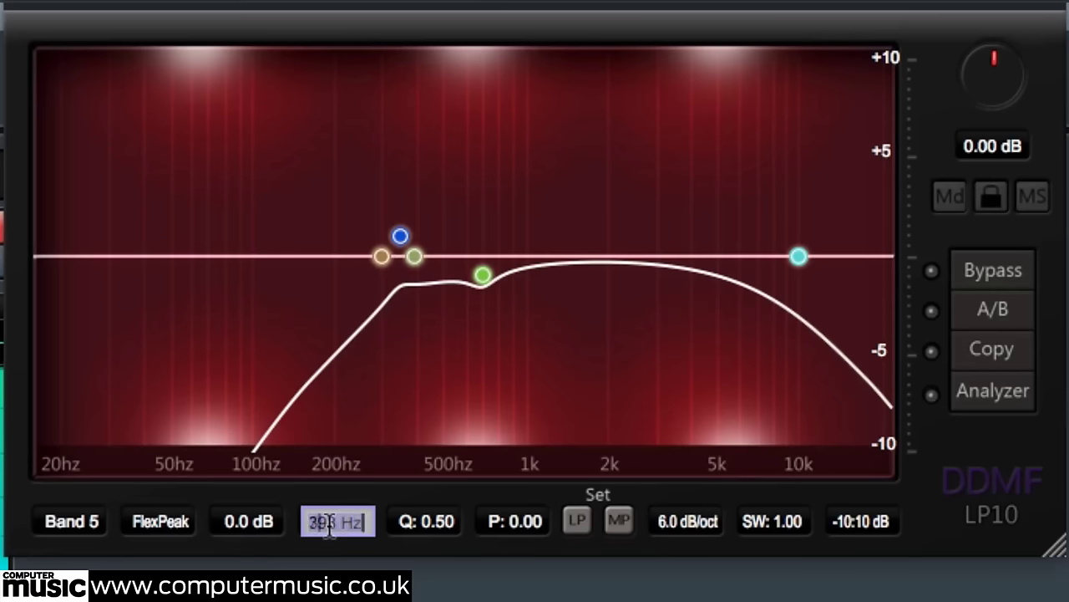
pyautogui.write('7300')
pyautogui.press('Return')
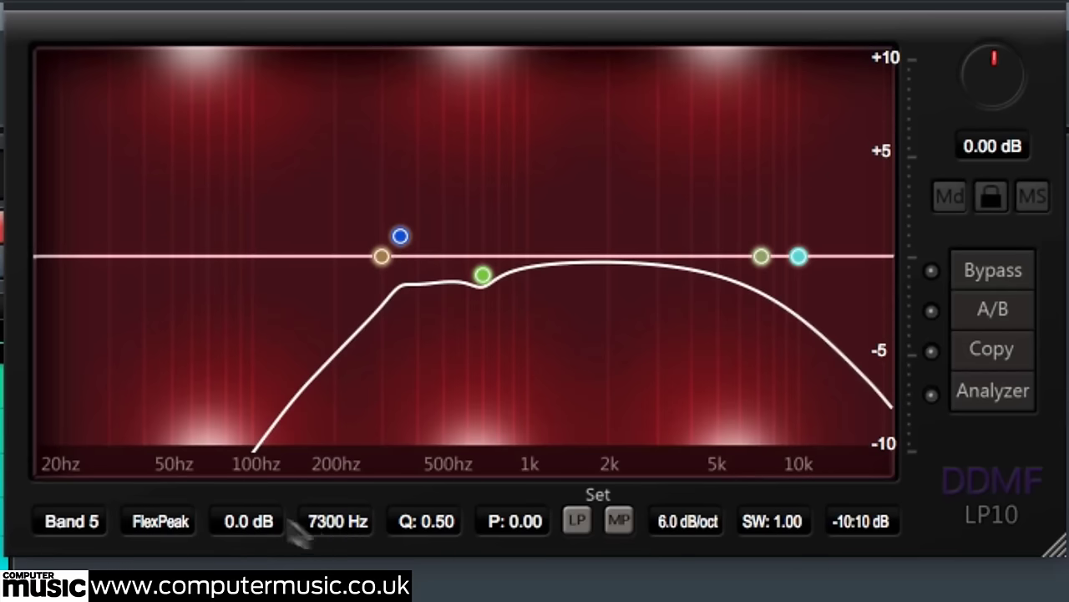
# Give band 5 a 6 dB gain and a Q of 0.6
pyautogui.click(255, 518)
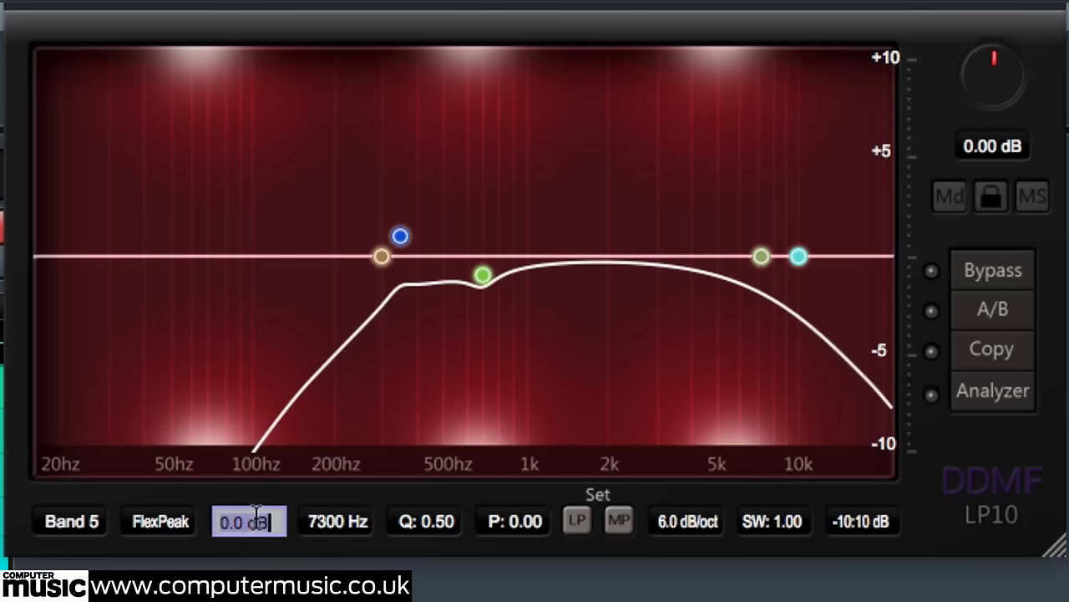
pyautogui.write('6')
pyautogui.press('Return')
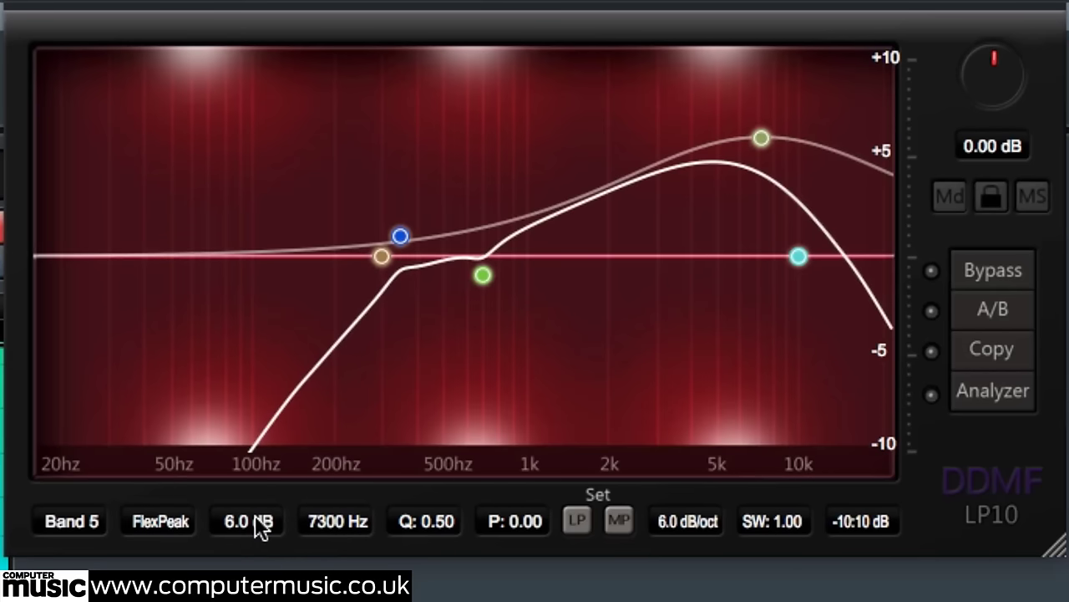
pyautogui.click(437, 521)
pyautogui.write('0.6')
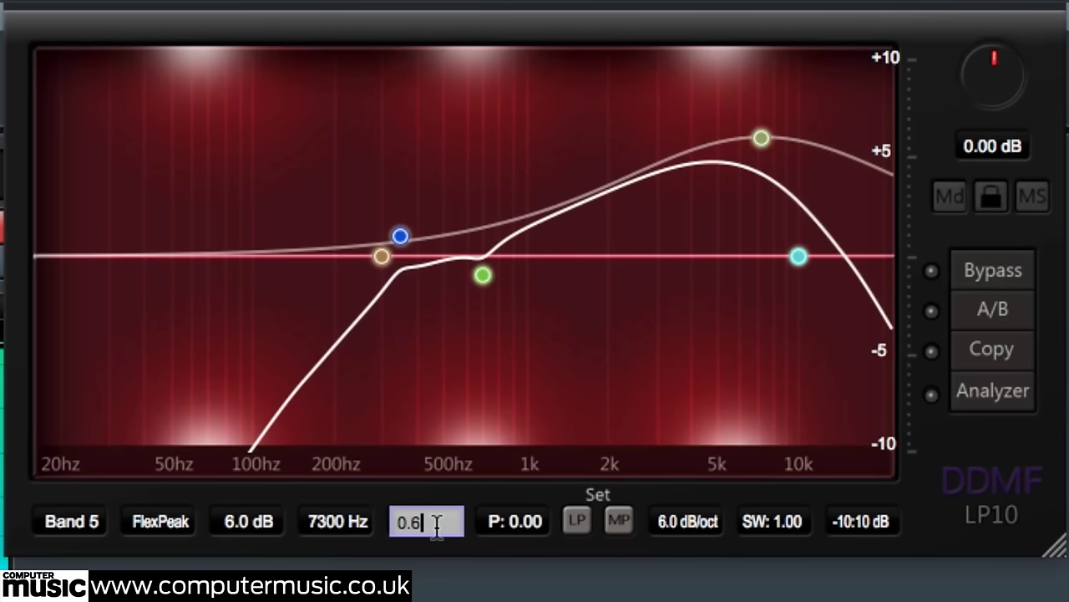
pyautogui.press('Return')
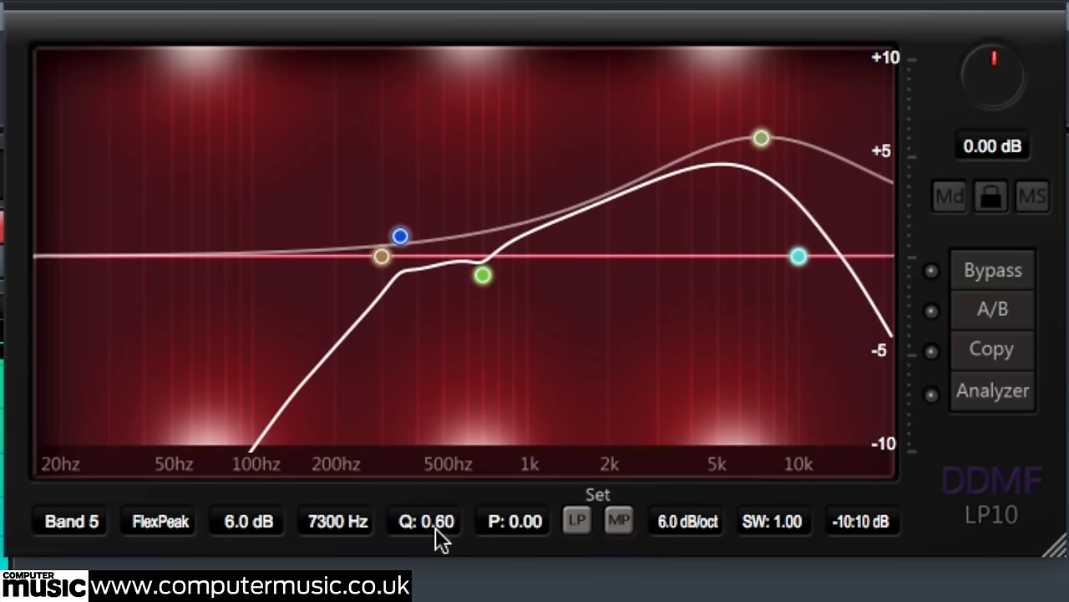
# Make band 6 a FlexPeak filter centred at 4000 Hz
pyautogui.click(71, 521)
pyautogui.click(67, 589)
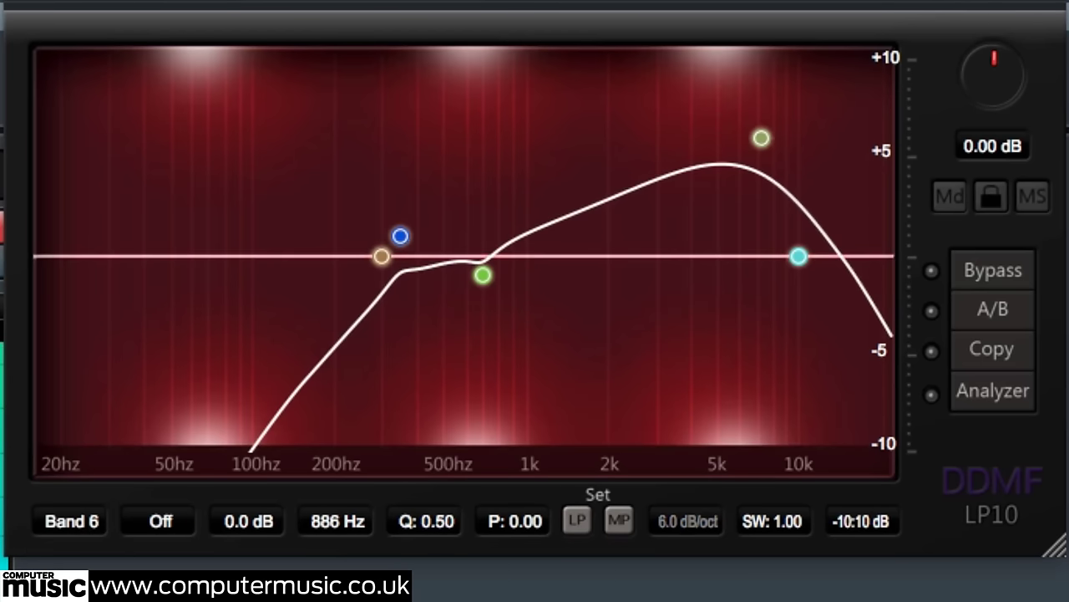
pyautogui.click(166, 523)
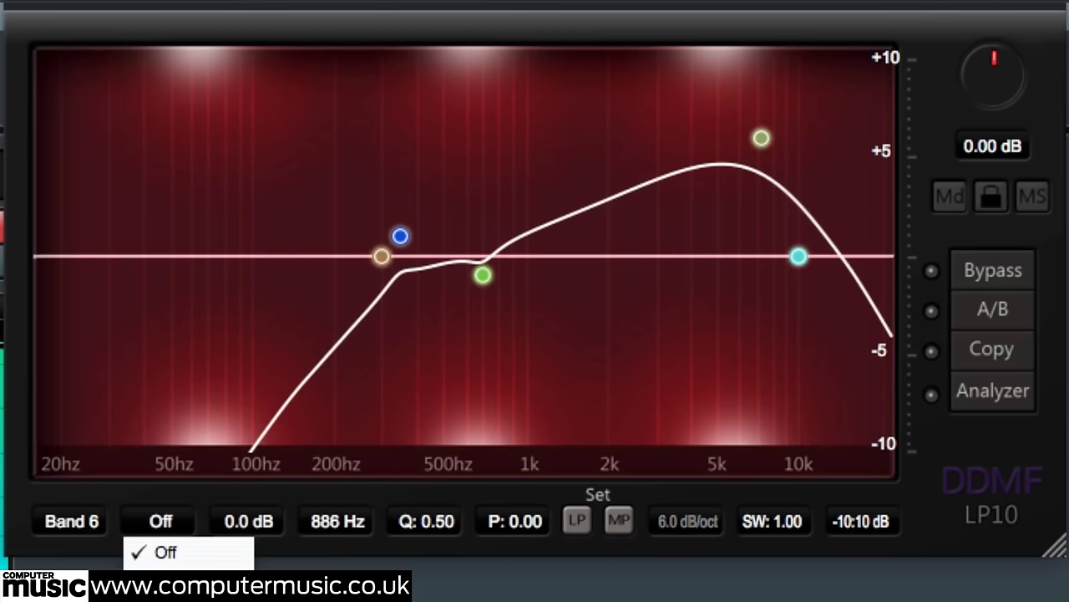
pyautogui.click(167, 585)
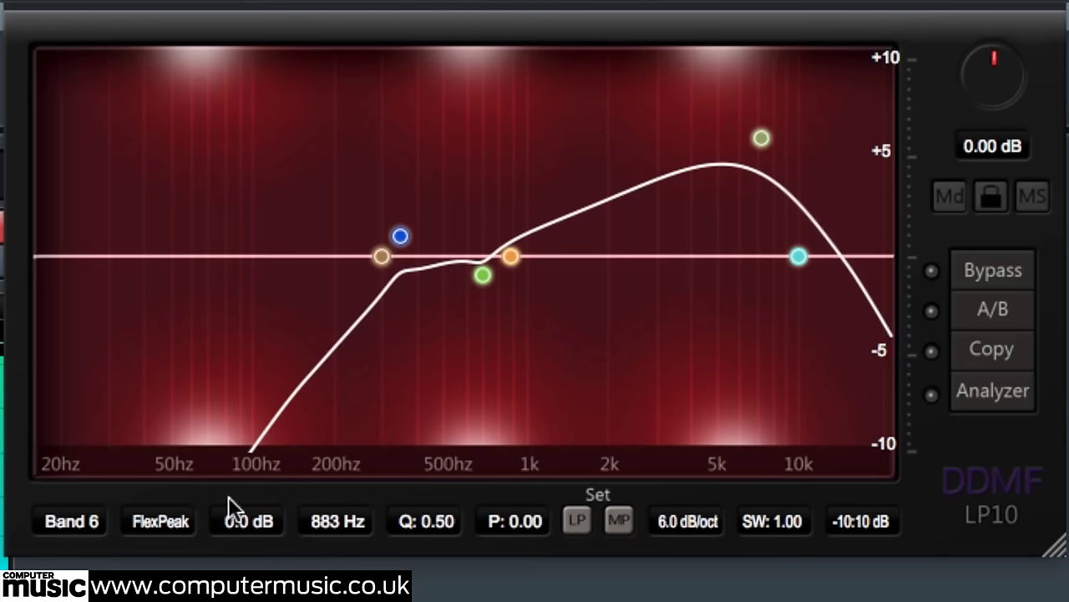
pyautogui.doubleClick(324, 533)
pyautogui.write('4000')
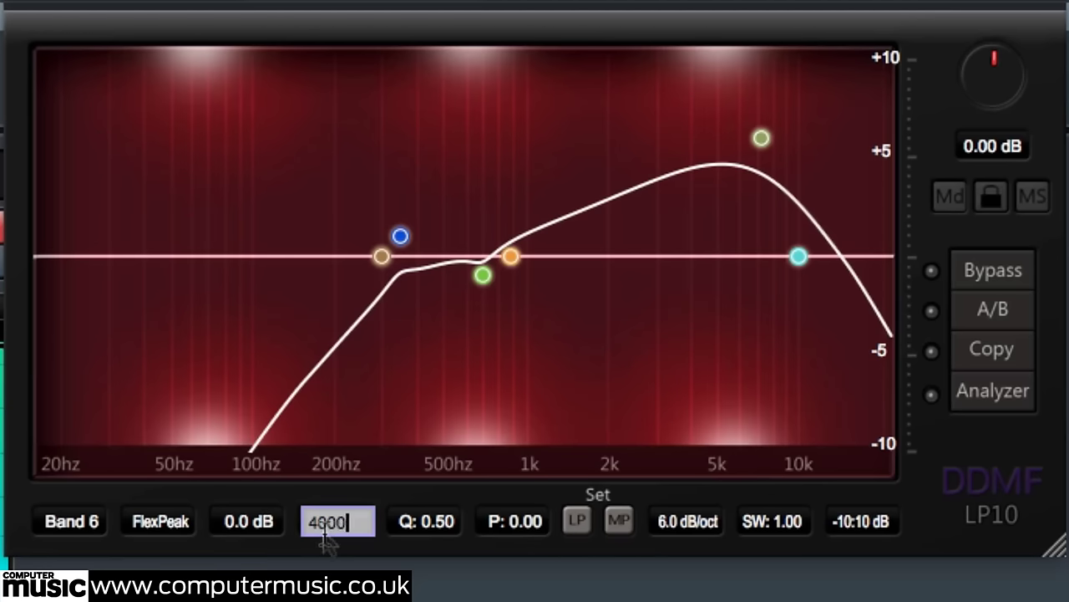
pyautogui.press('Return')
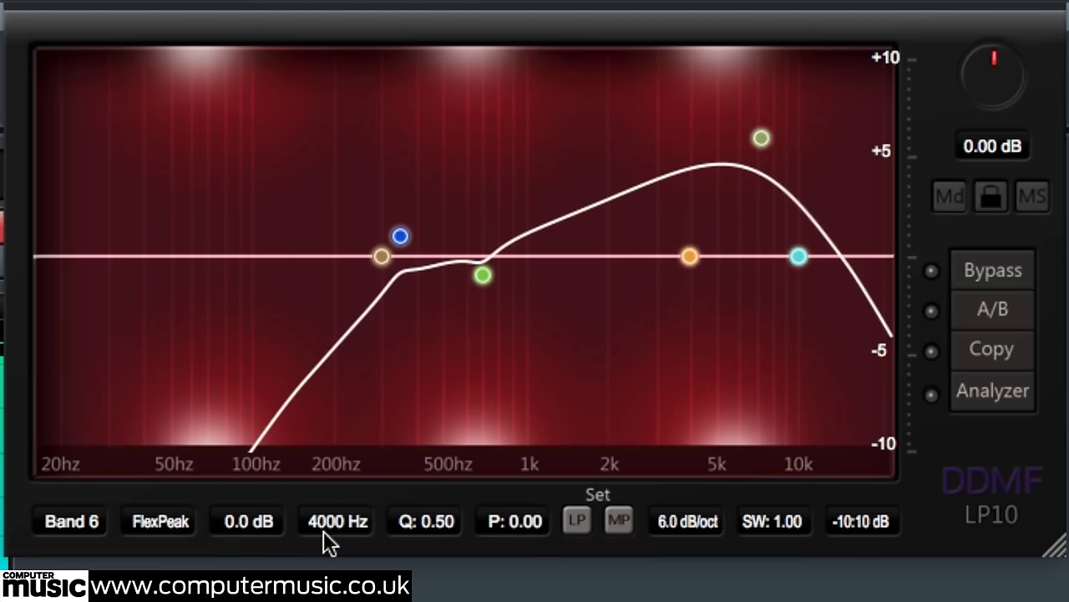
# Give band 6 a 0.6 dB gain and a Q of 6
pyautogui.doubleClick(242, 522)
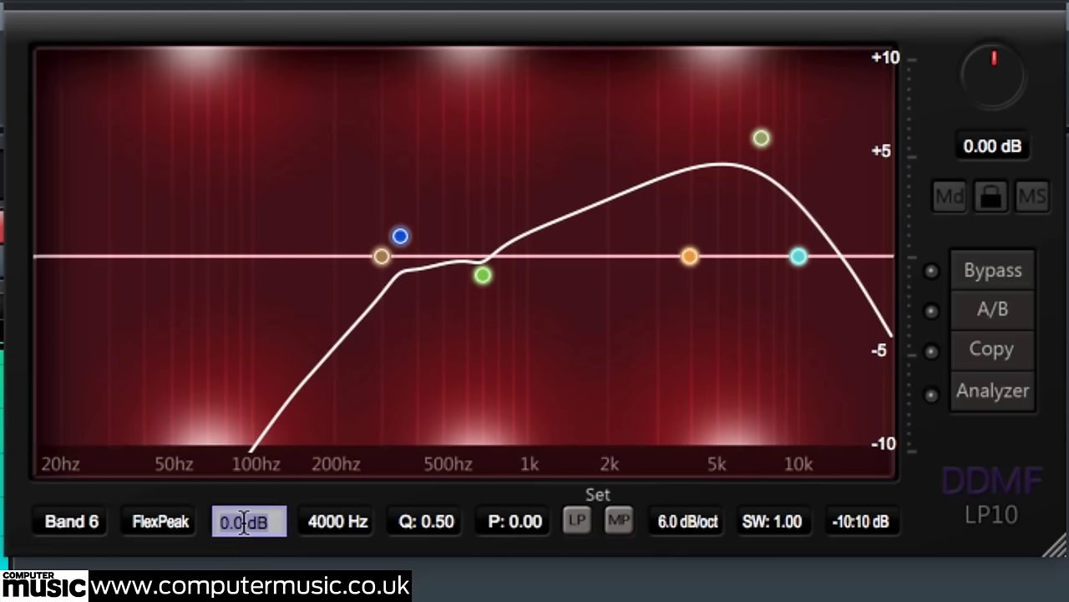
pyautogui.write('0.6')
pyautogui.press('Return')
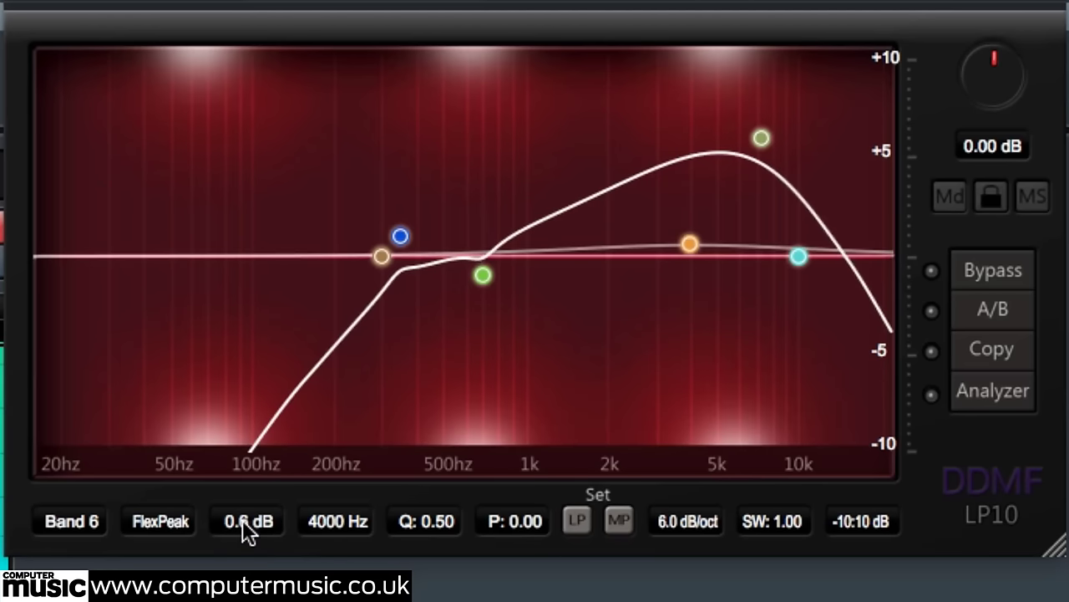
pyautogui.doubleClick(448, 527)
pyautogui.write('6')
pyautogui.press('Return')
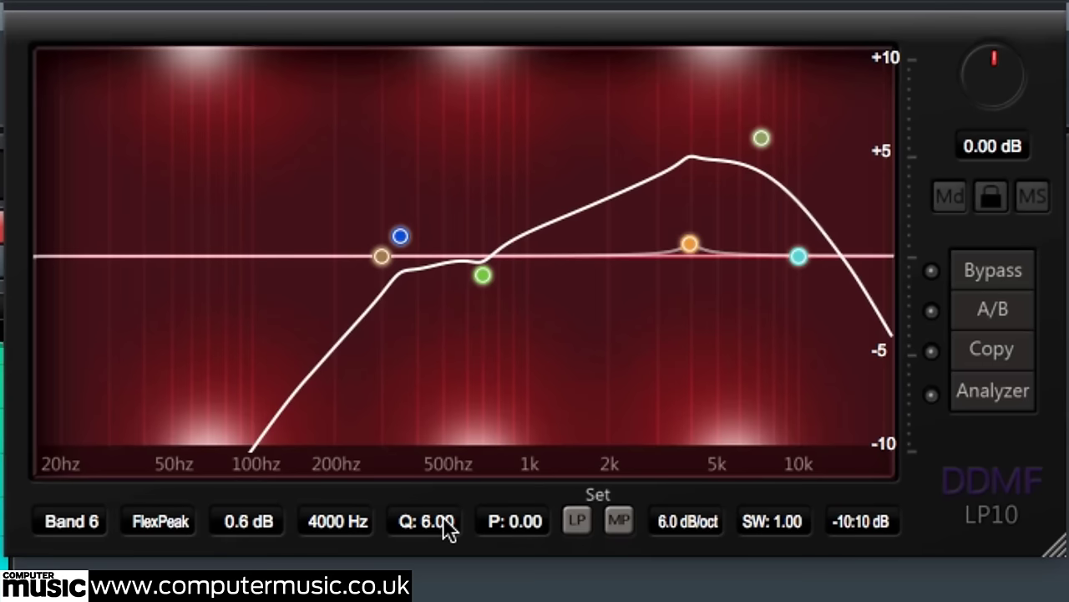
# Save the LP10 curve as preset 'Small Speaker', overwriting the existing file
pyautogui.click(463, 6)
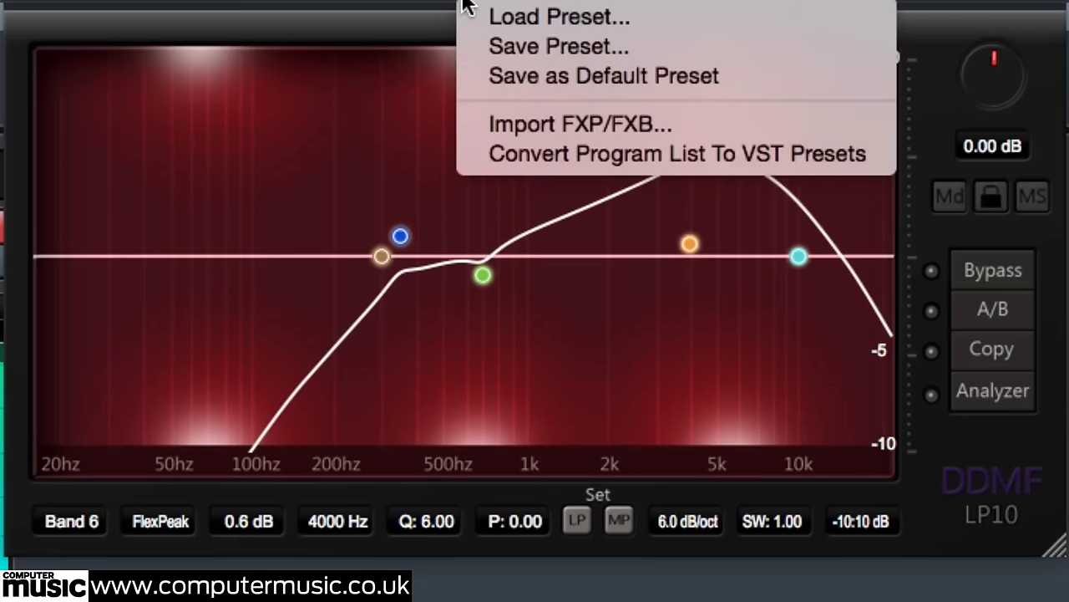
pyautogui.click(535, 46)
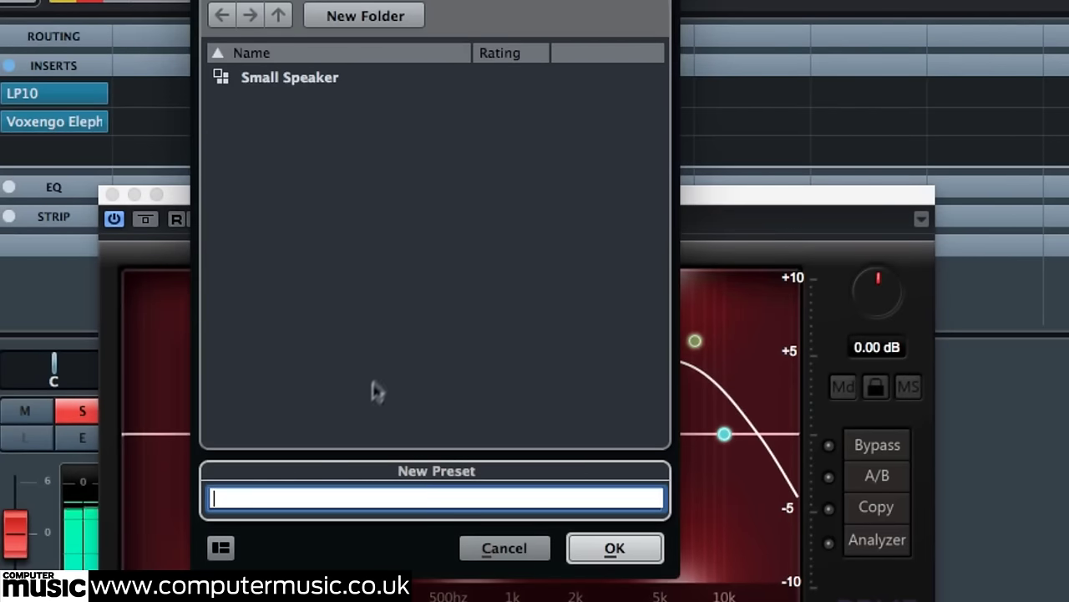
pyautogui.write('Sma')
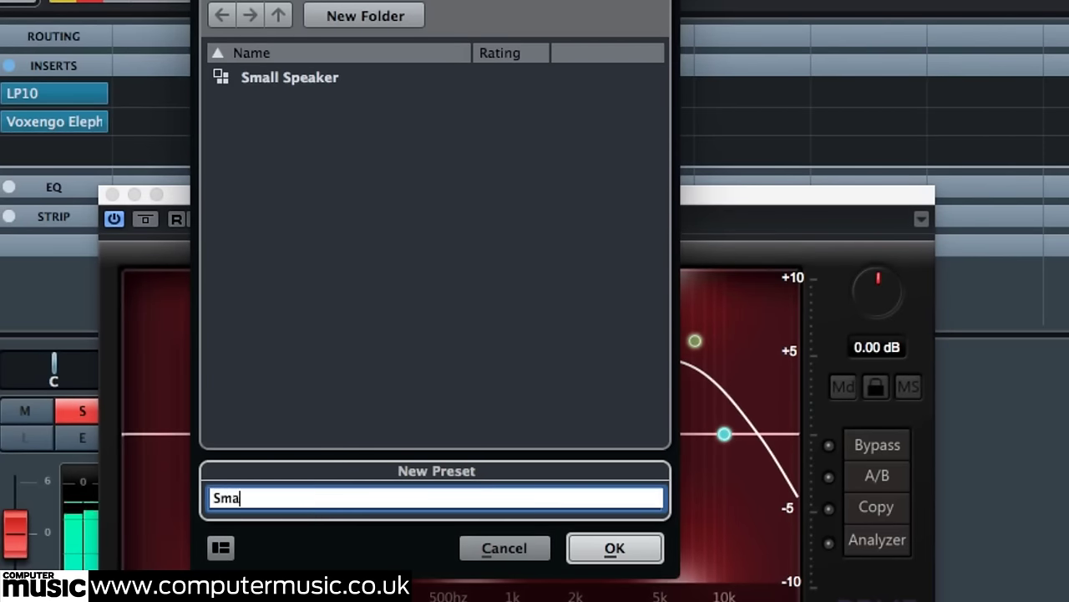
pyautogui.write('ll Speaker')
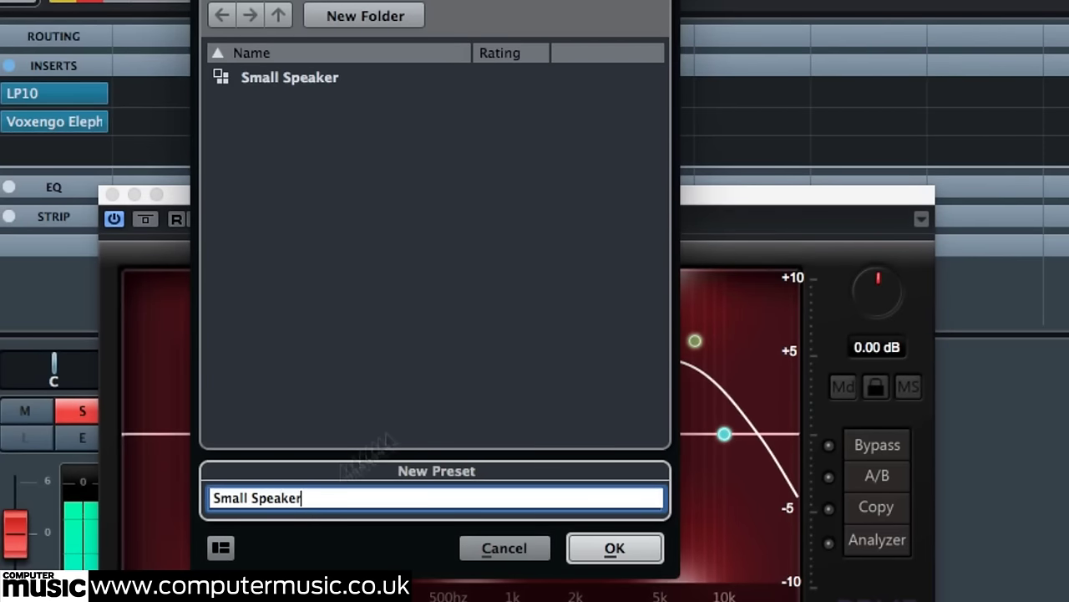
pyautogui.click(613, 548)
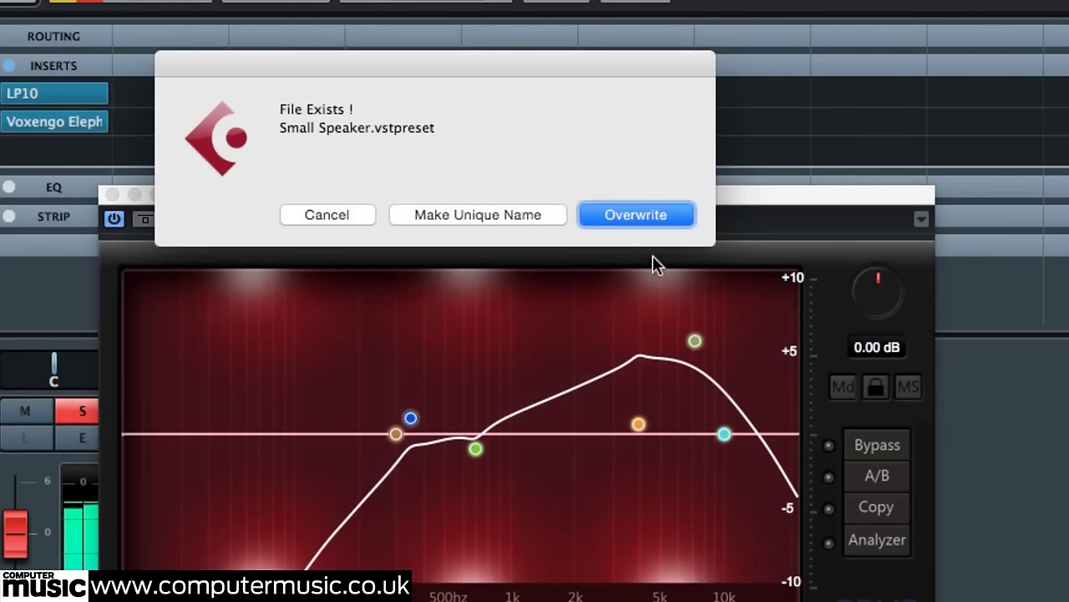
pyautogui.click(660, 214)
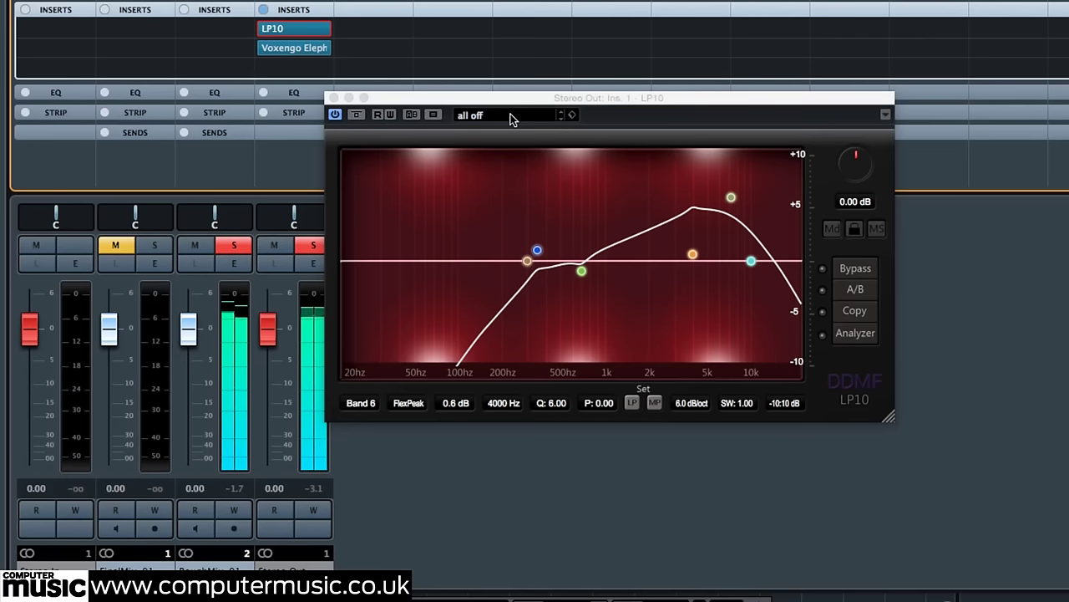
# Toggle LP10's Bypass repeatedly to compare the mixes, finishing with Bypass on
pyautogui.click(864, 272)
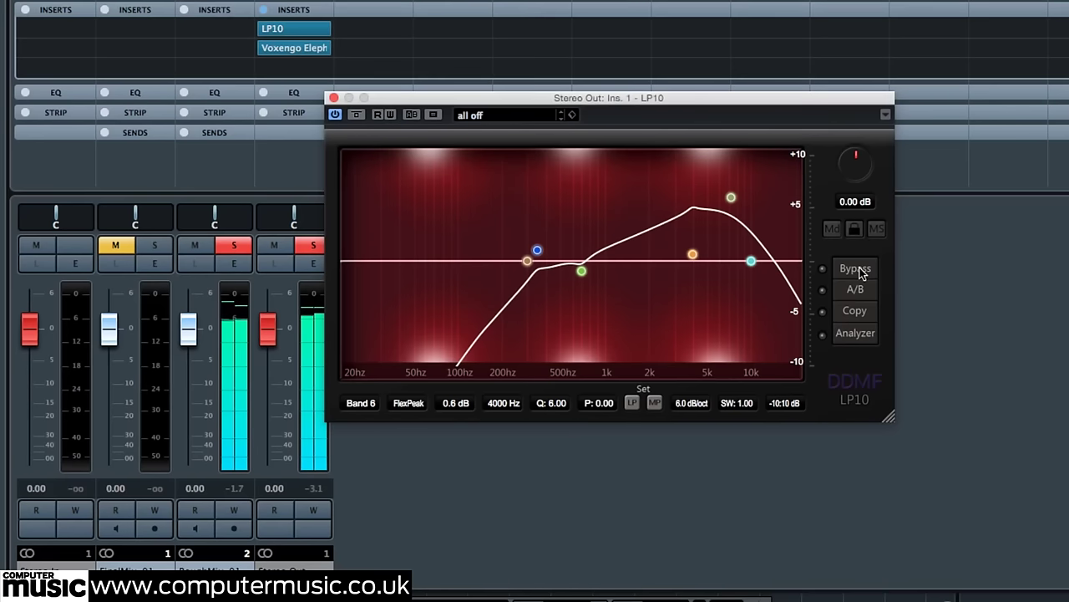
pyautogui.click(861, 269)
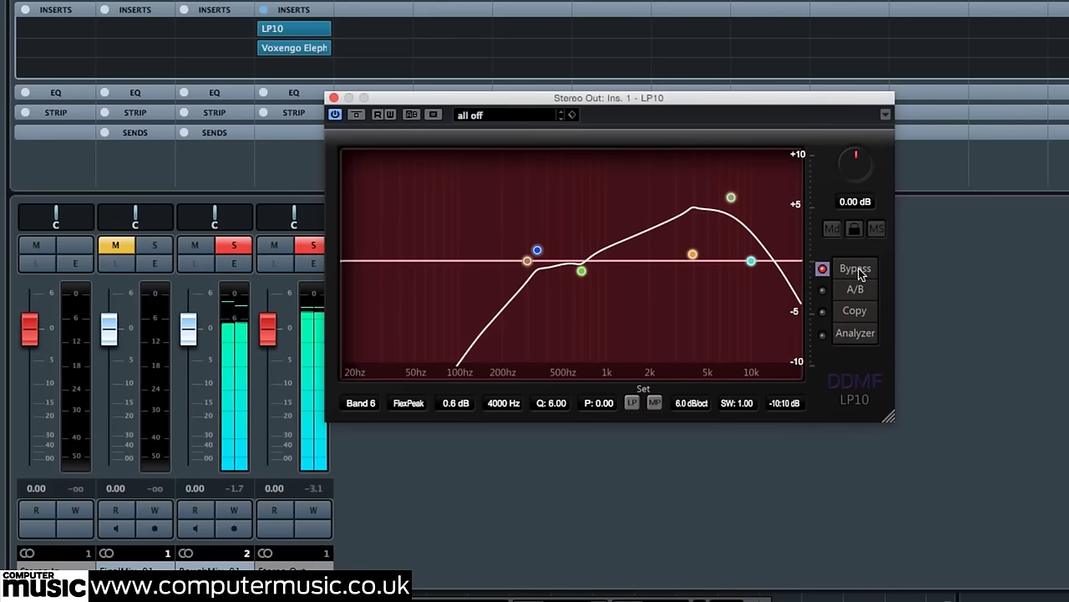
pyautogui.click(856, 269)
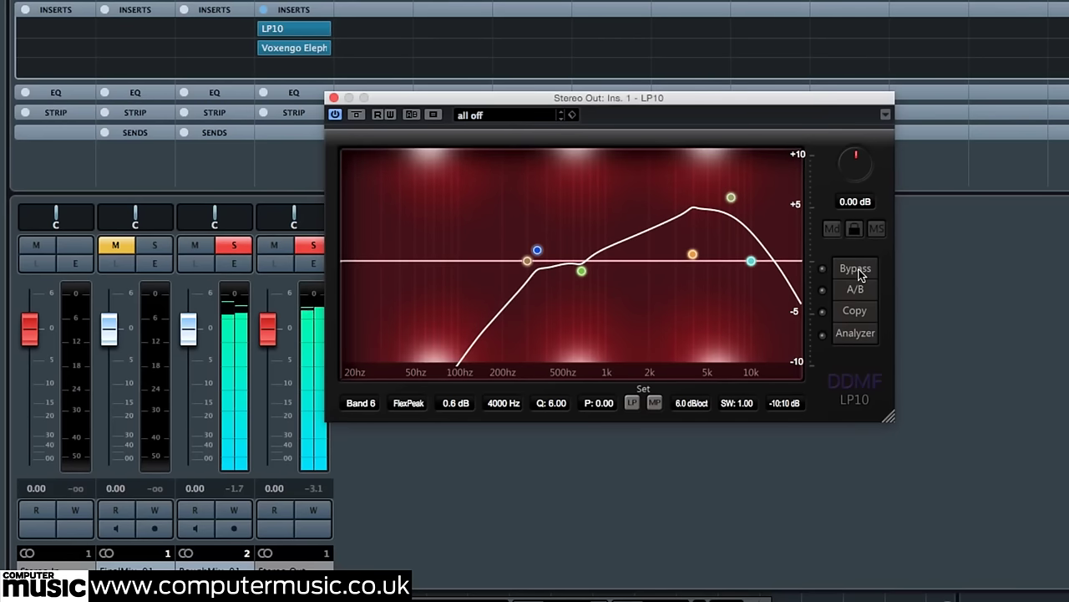
pyautogui.click(859, 269)
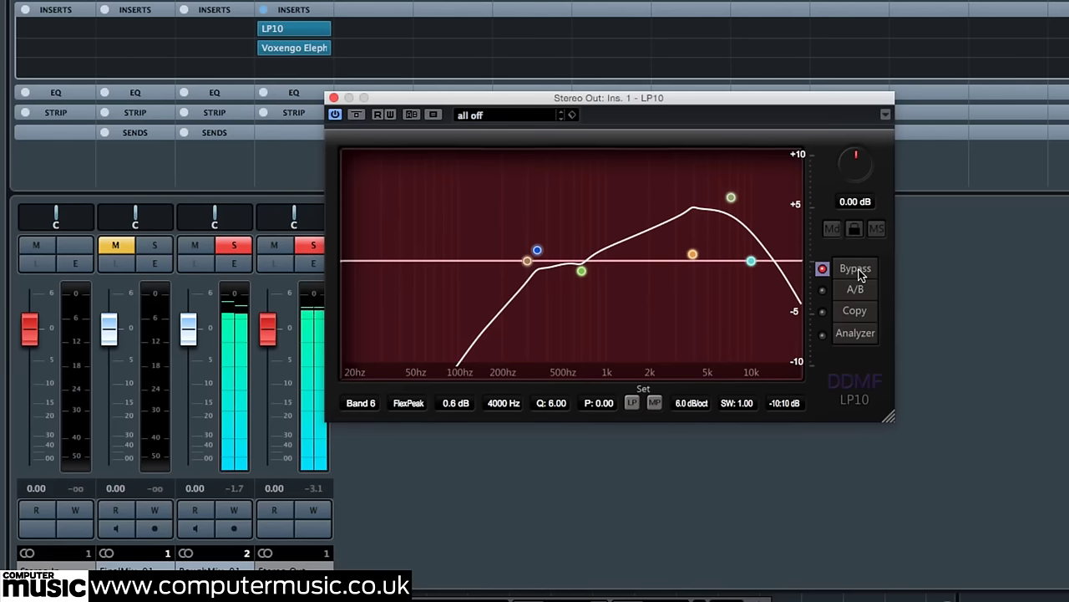
pyautogui.click(860, 269)
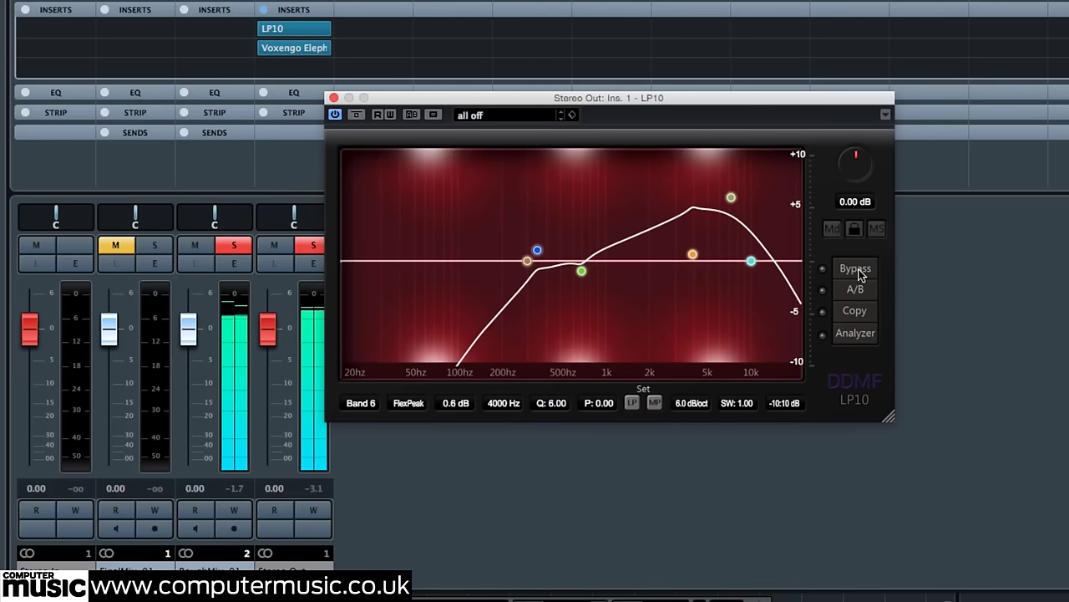
pyautogui.click(859, 269)
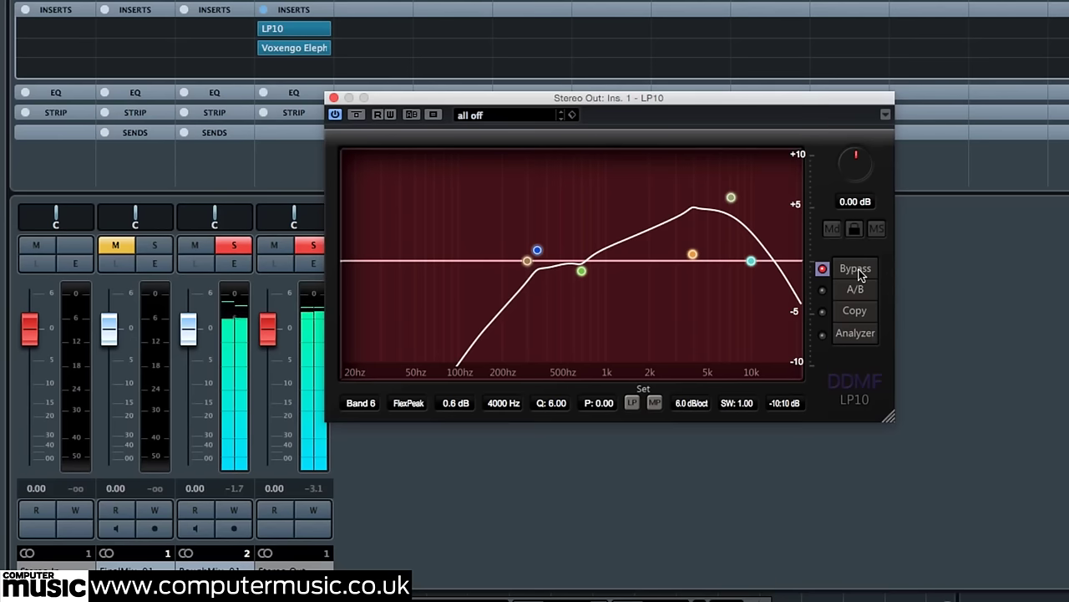
pyautogui.click(857, 269)
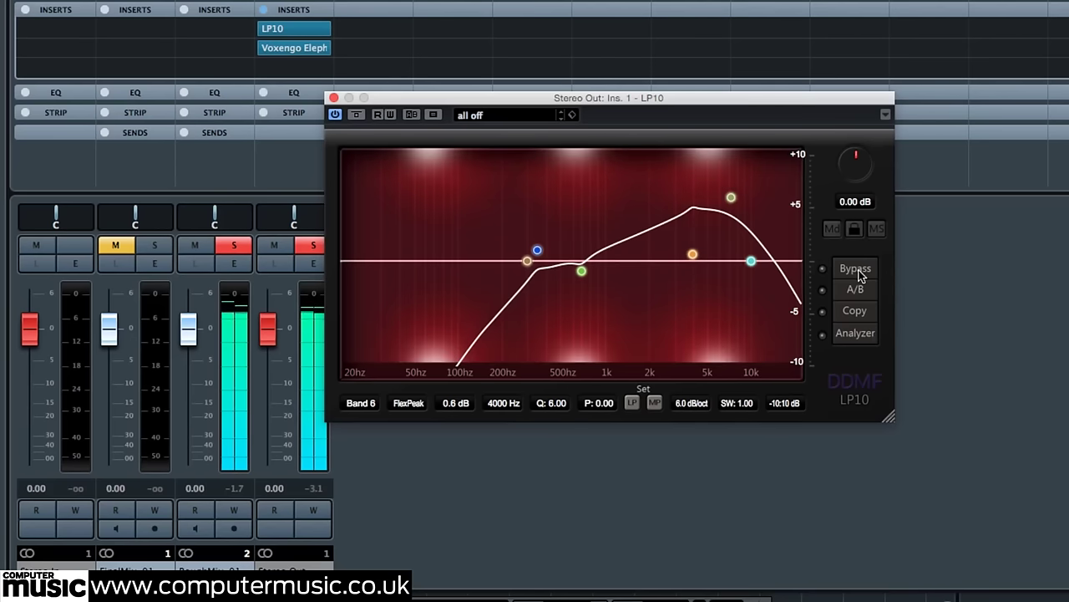
pyautogui.click(857, 269)
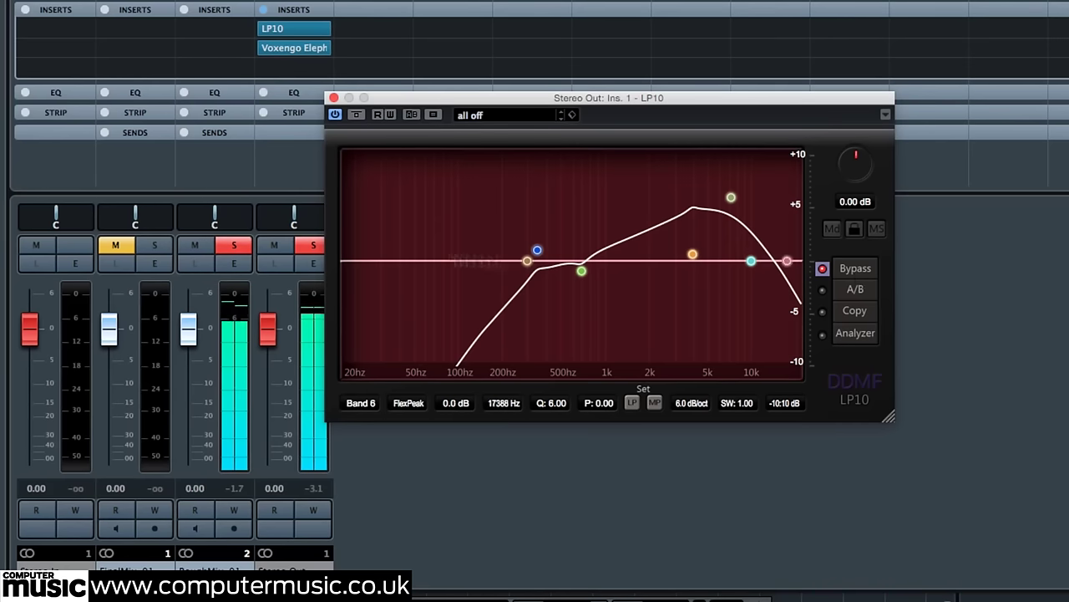
# Clear the solos and mute channel 3 so channel 2's mix plays through the active LP10 EQ
pyautogui.click(235, 245)
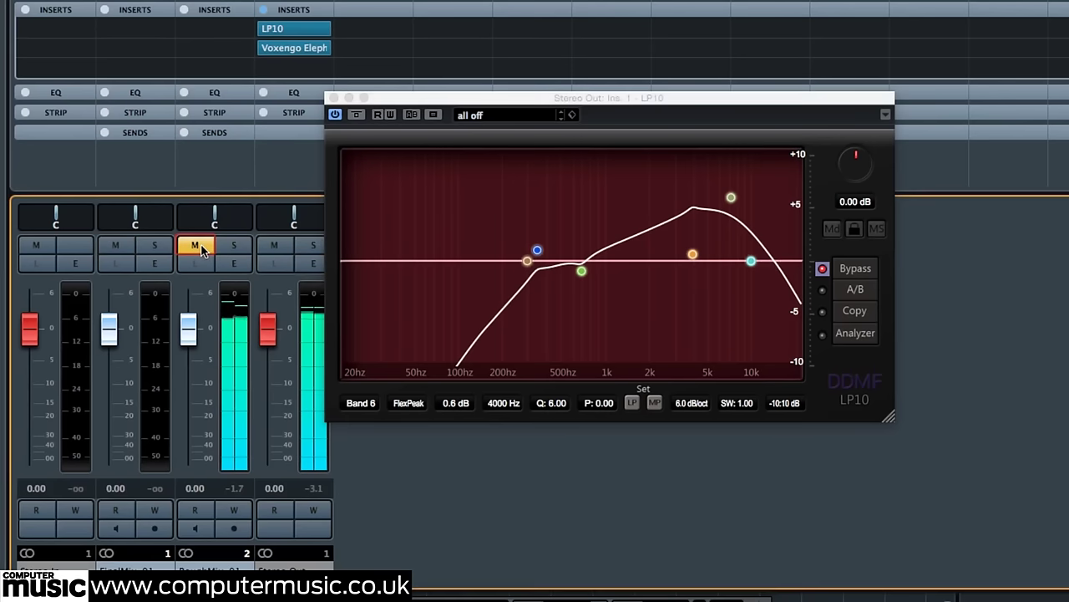
pyautogui.click(195, 245)
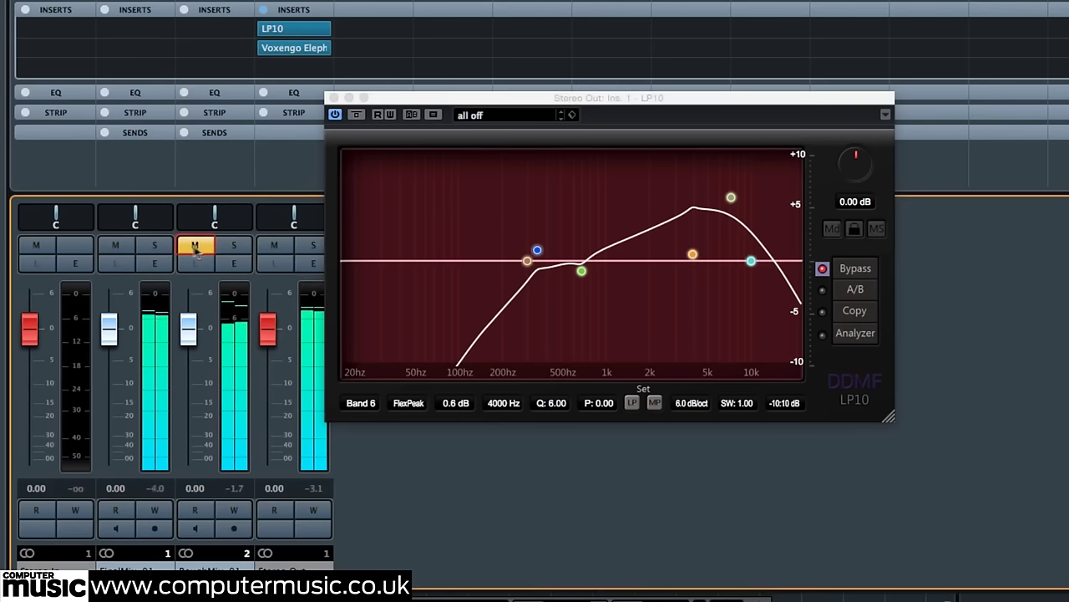
pyautogui.click(863, 272)
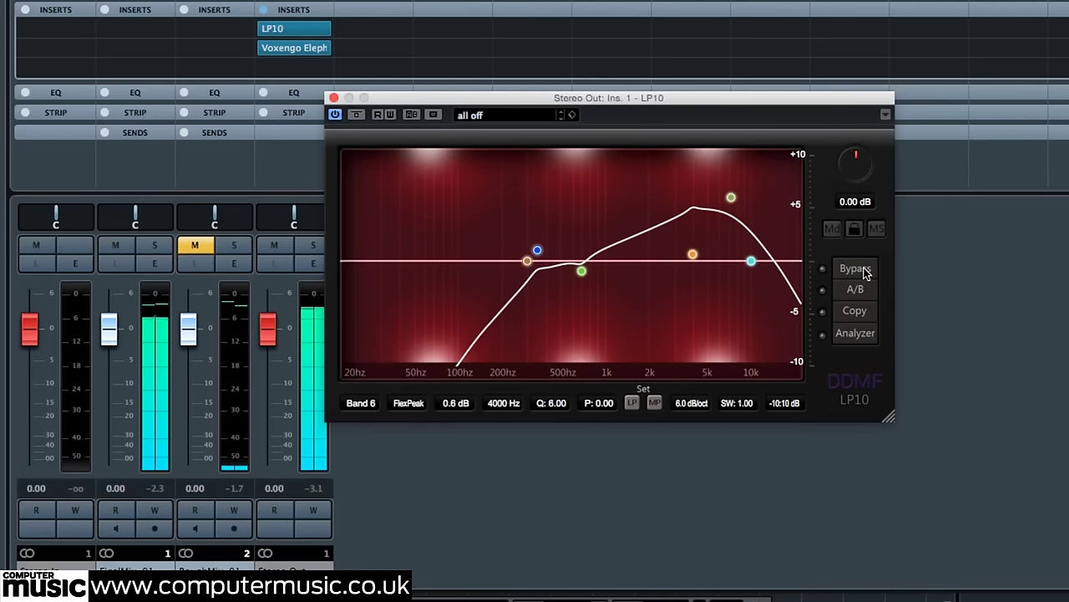
# A/B the small-speaker EQ on this mix by toggling LP10 Bypass, finishing bypassed
pyautogui.click(861, 269)
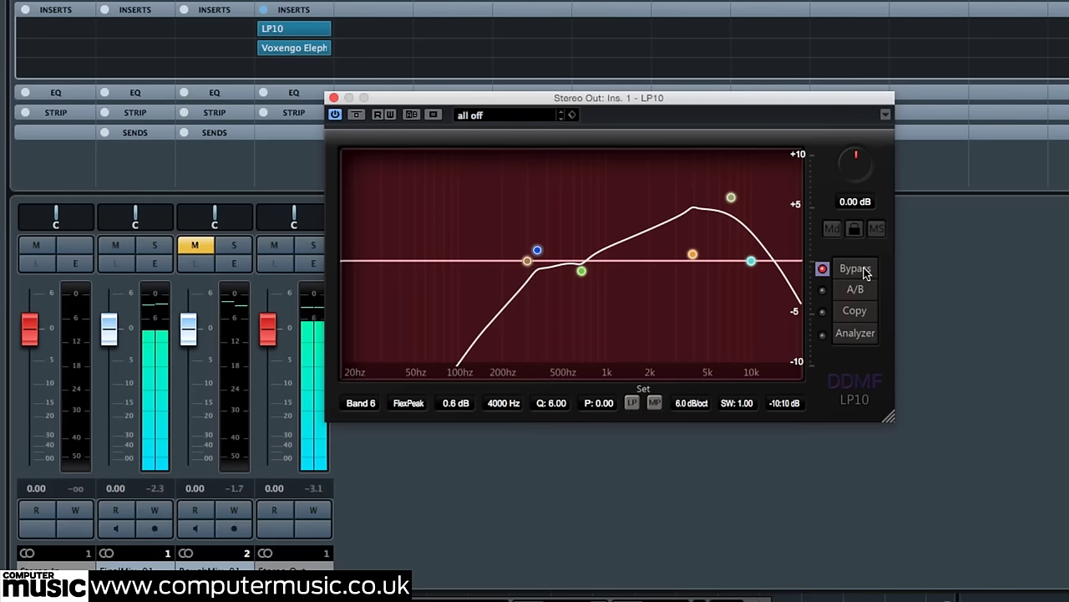
pyautogui.click(861, 269)
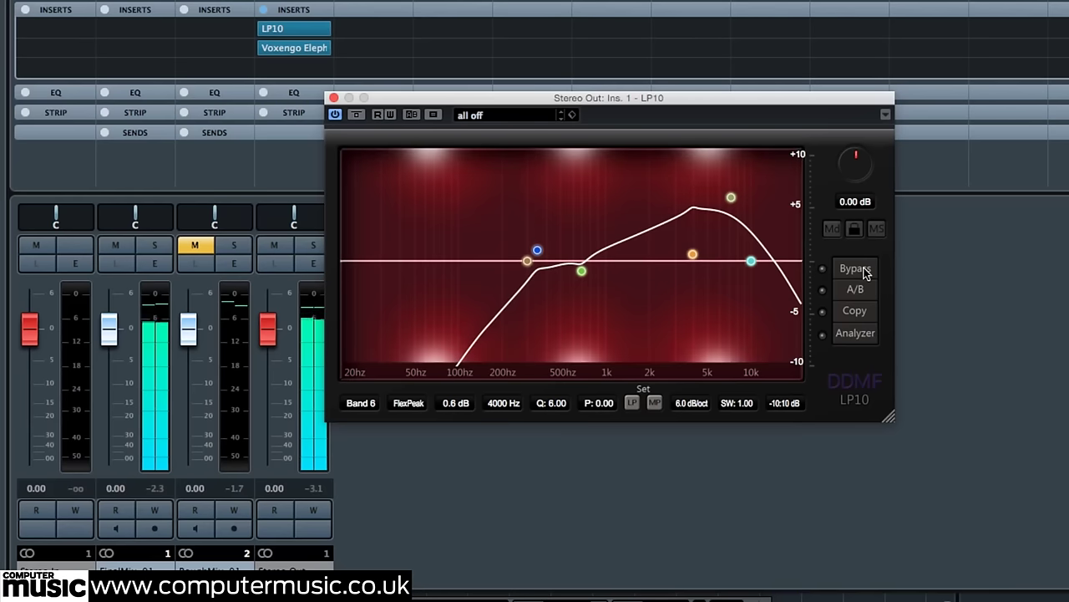
pyautogui.click(861, 269)
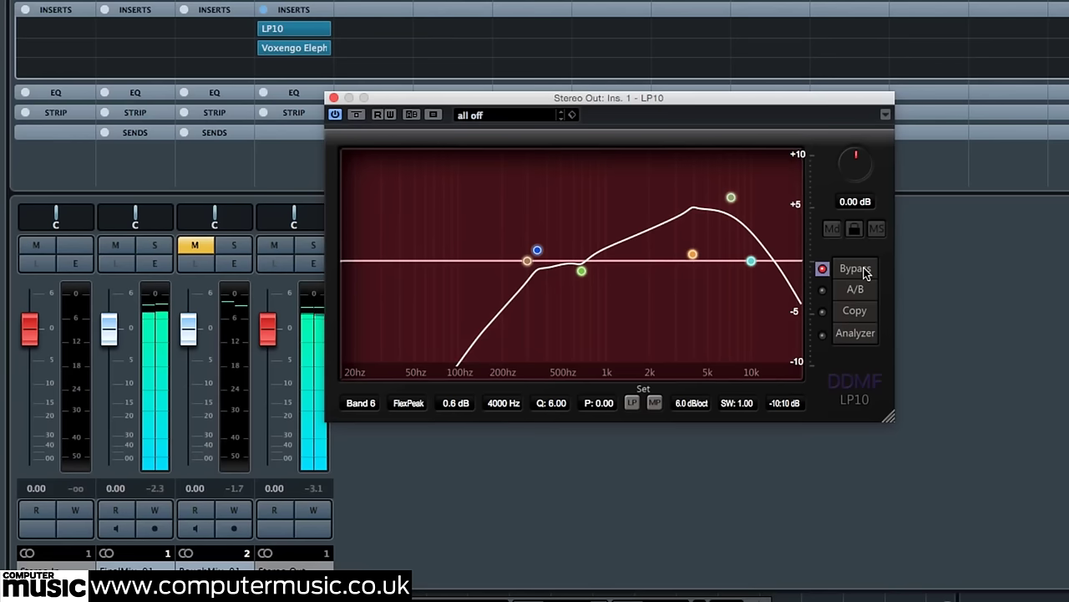
pyautogui.click(863, 270)
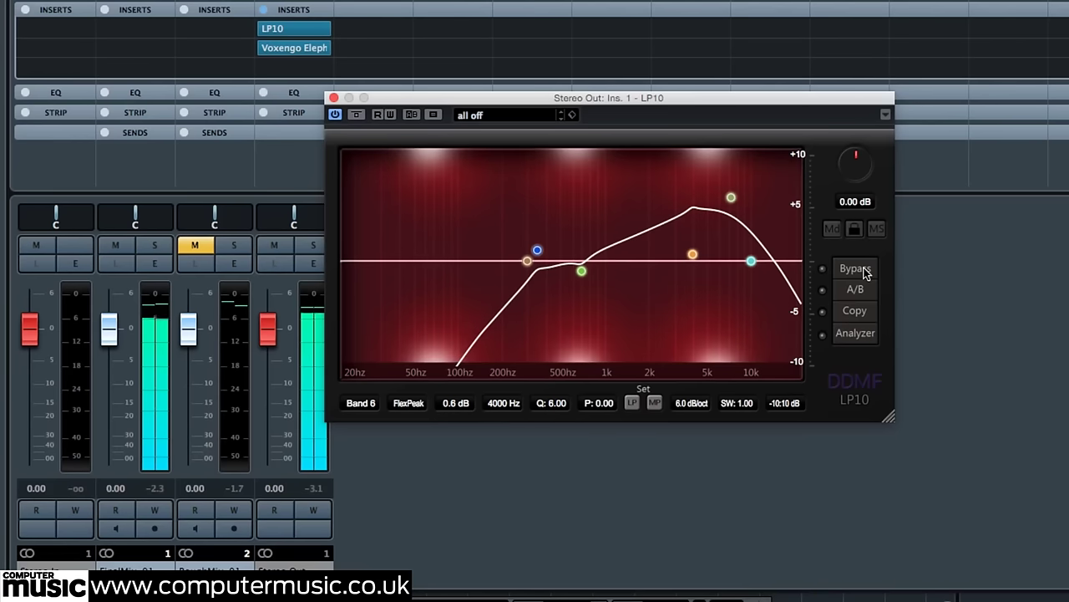
pyautogui.click(866, 274)
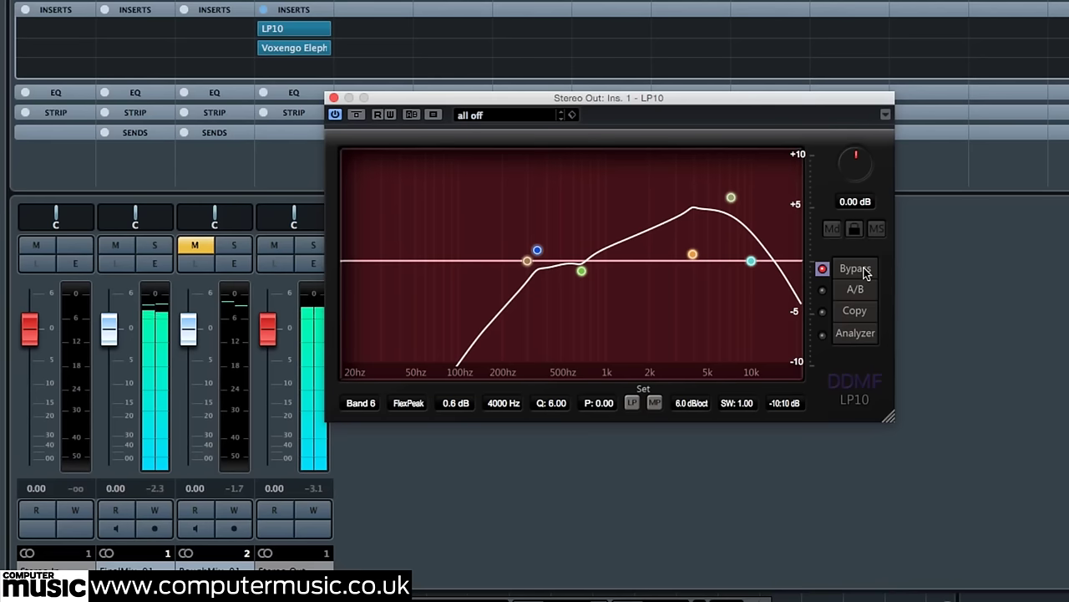
pyautogui.click(865, 274)
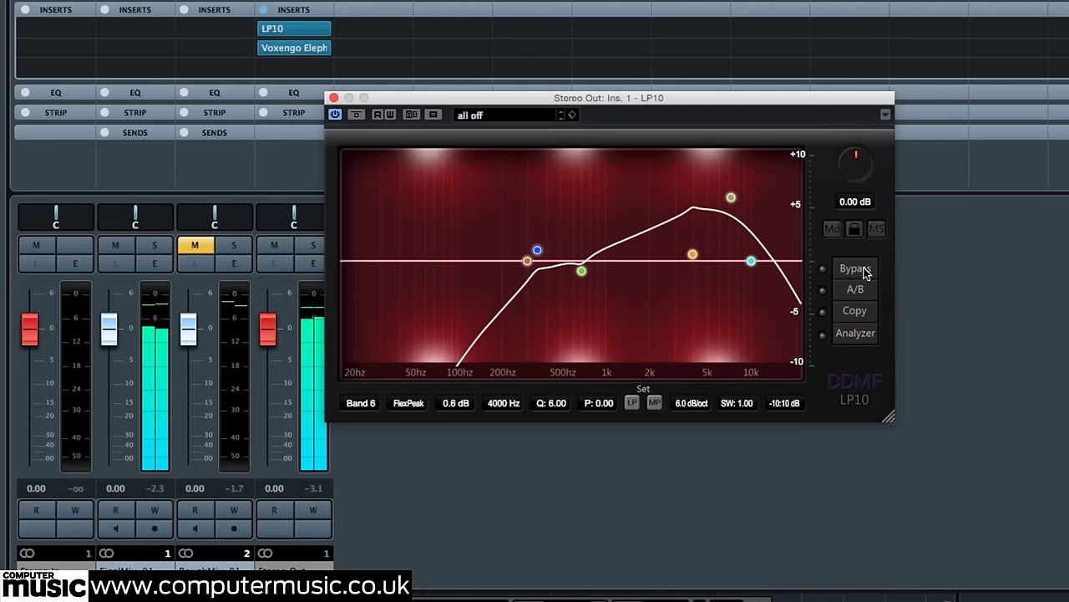
pyautogui.click(865, 275)
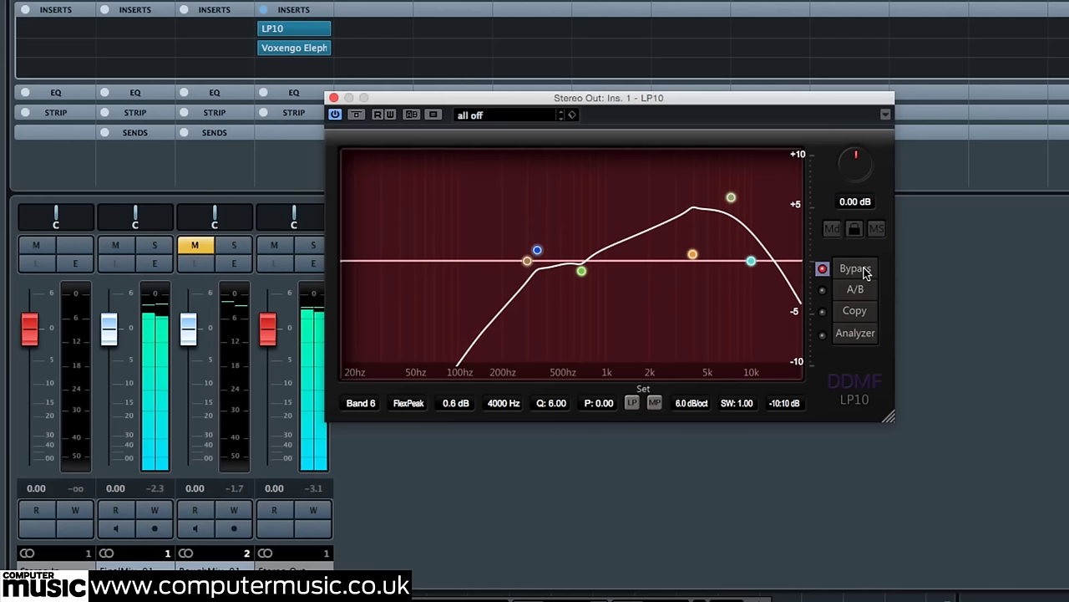